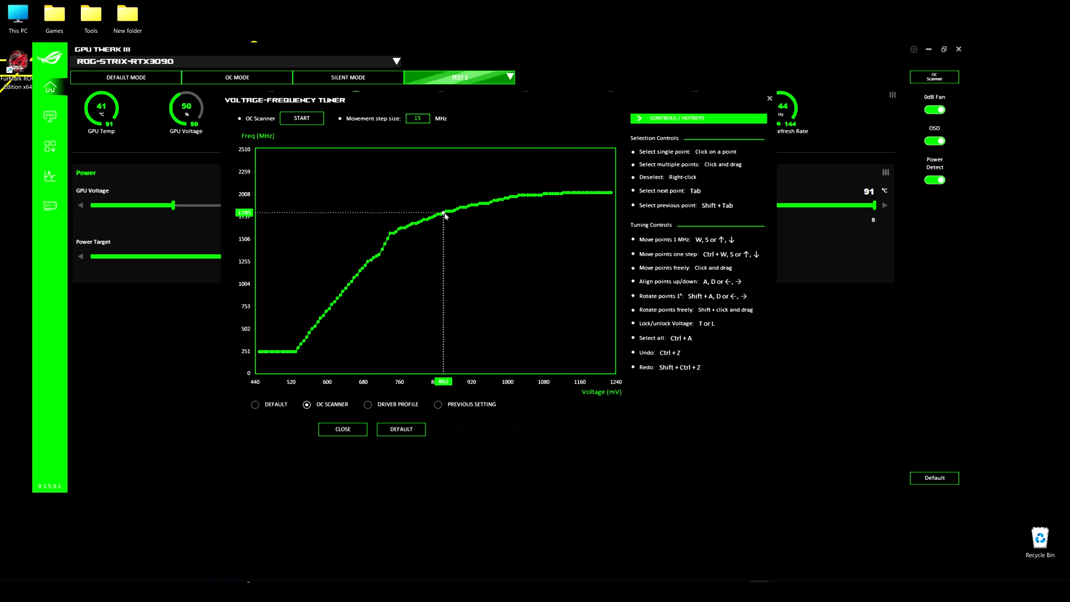
Raise the 856 mV point to about 1848 MHz, flatten the curve beyond it, and save.
drag(440, 213, 440, 205)
click(514, 429)
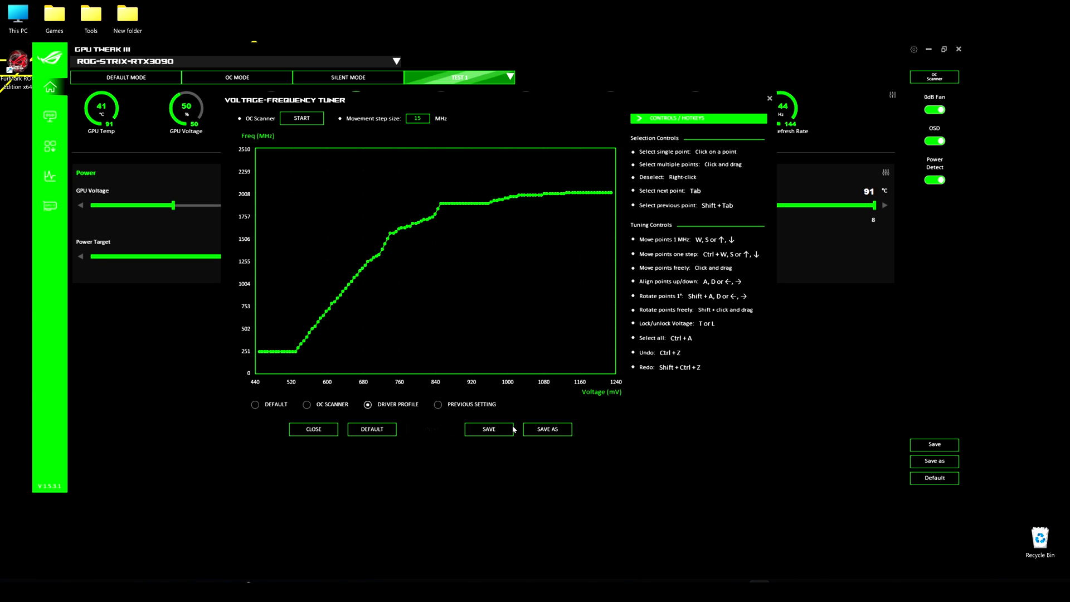
click(511, 429)
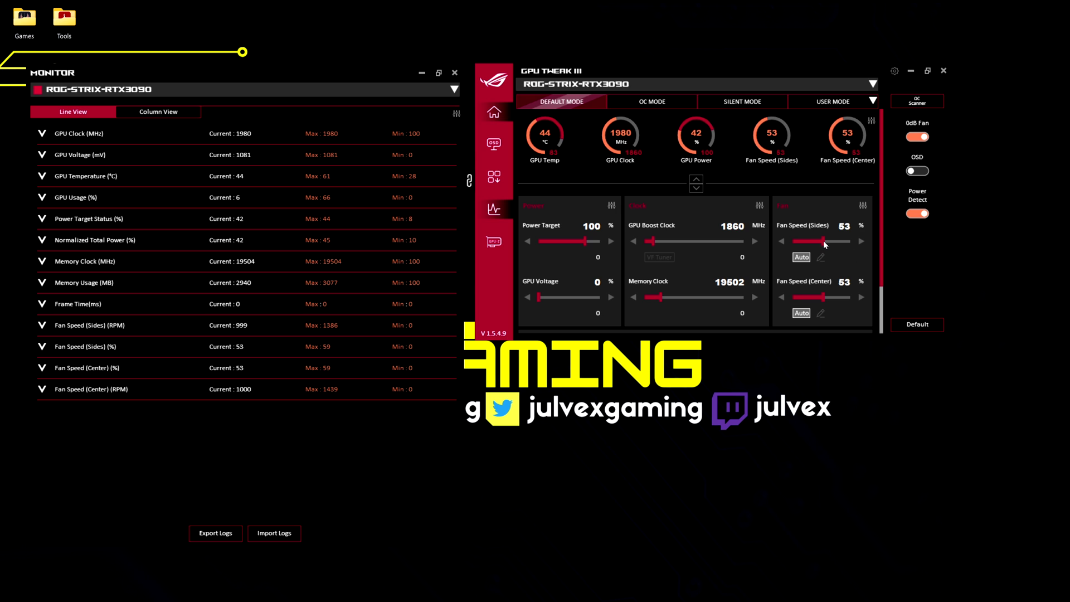
Take the side fan off Auto and apply a fixed 100% speed to both fans.
drag(824, 244, 839, 244)
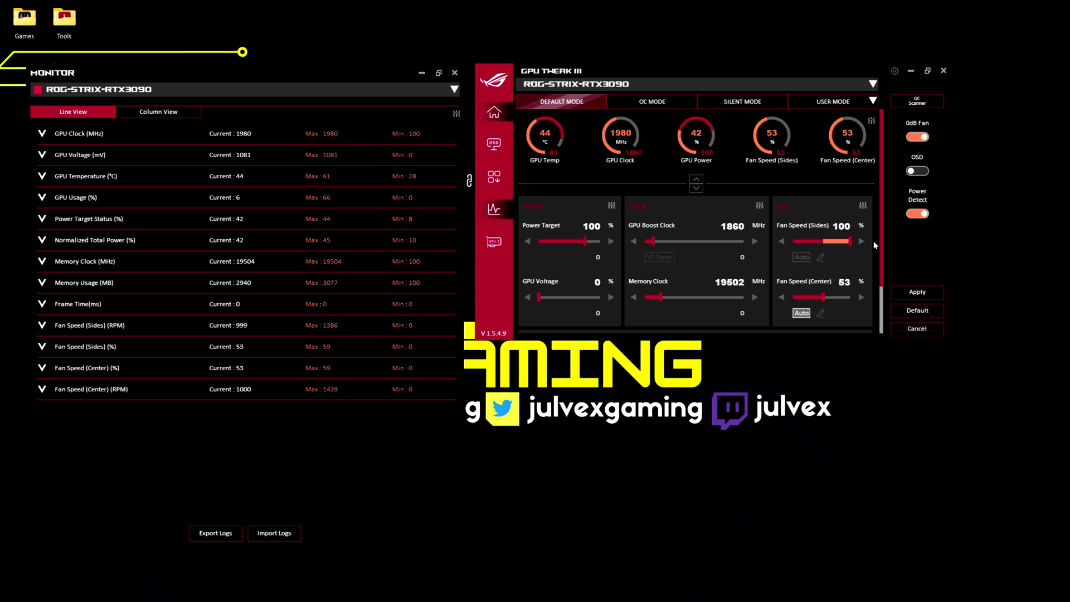
key(Return)
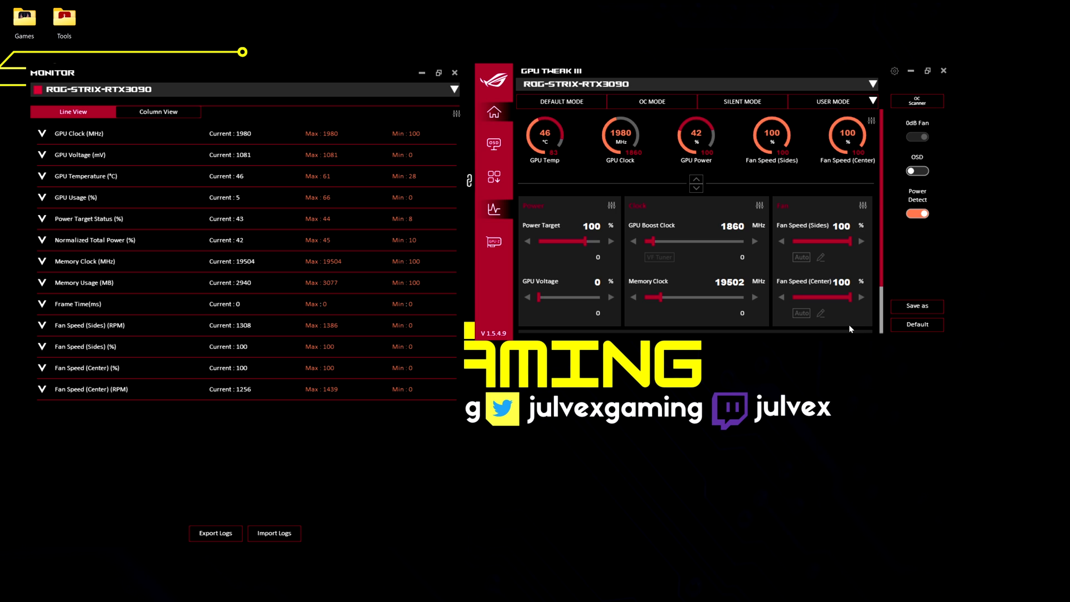
Inspect the side fan's speed curve in Fan Settings, then close it.
click(820, 257)
mouse_move(661, 141)
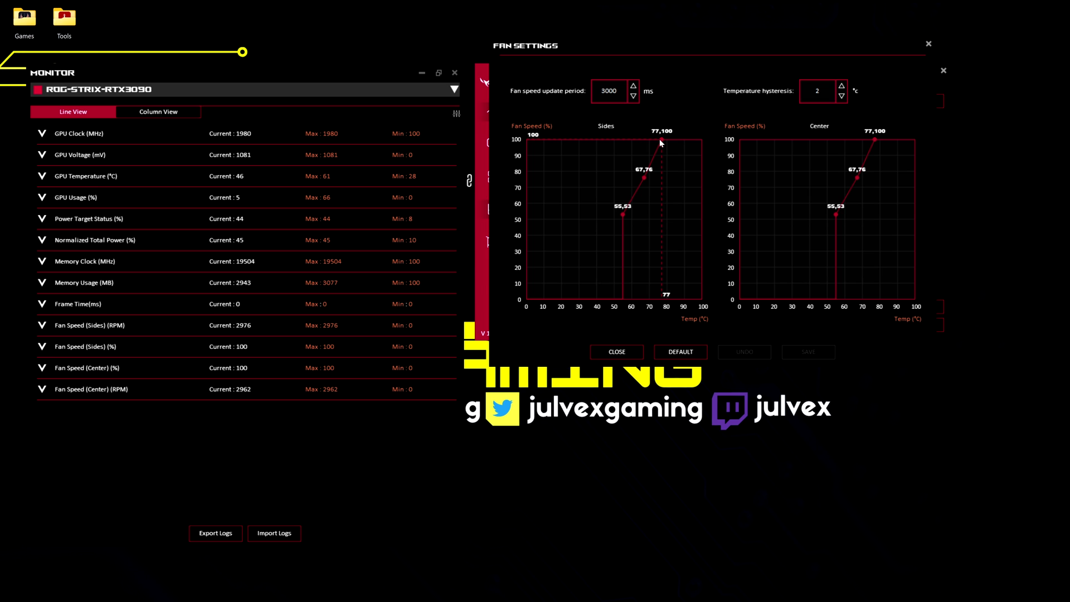
click(928, 43)
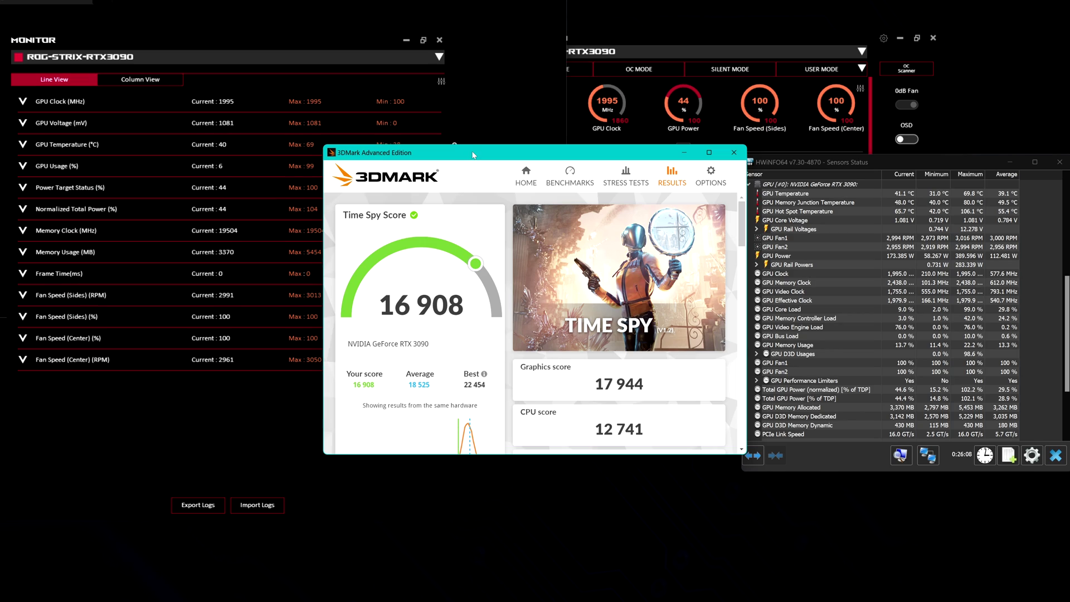
Move the 3DMark results aside, shrink the Notepad notes window, and bring GPU Tweak III forward.
drag(472, 146, 404, 136)
mouse_move(797, 600)
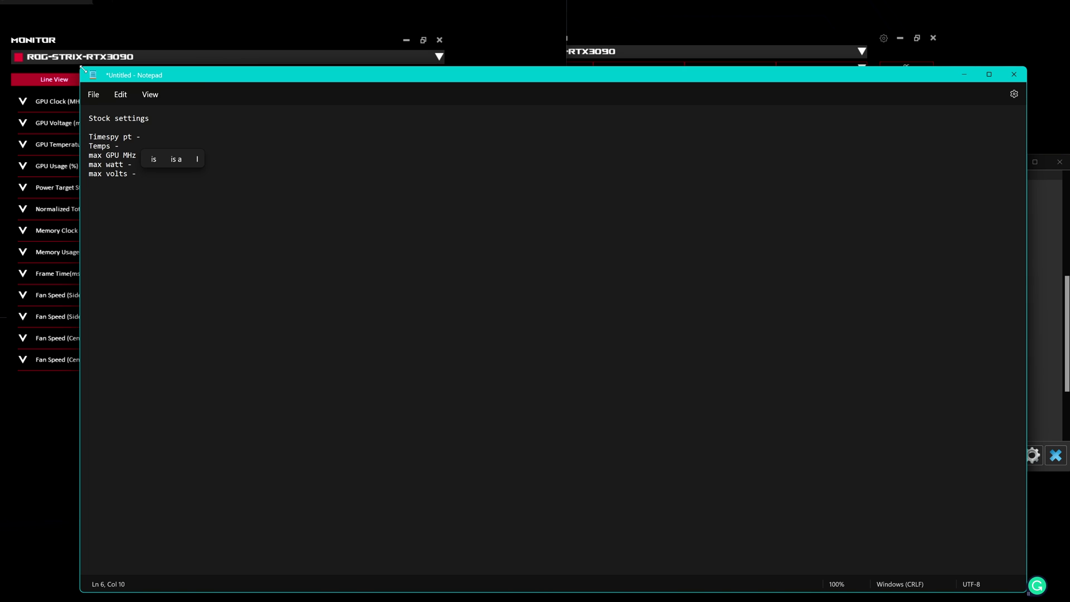
drag(84, 68, 227, 168)
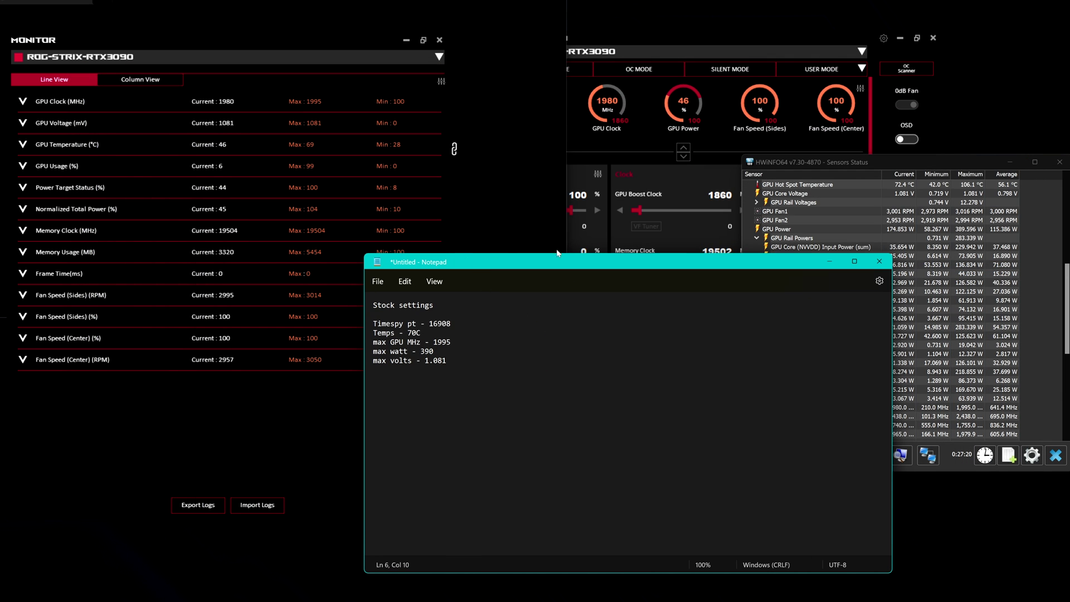
click(669, 45)
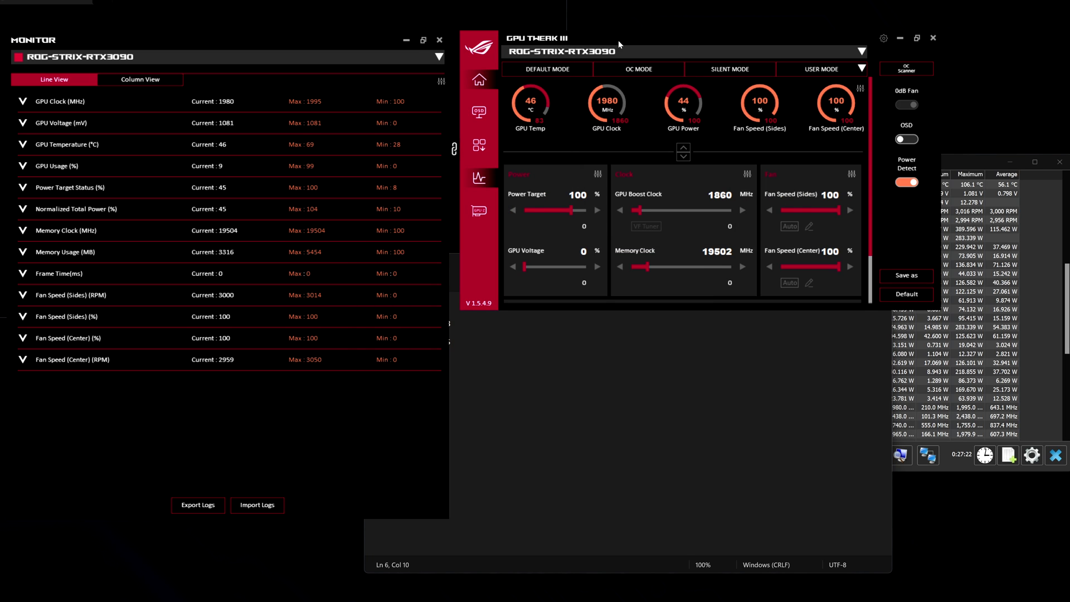
Shift GPU Tweak III up-right and open the VF Tuner curve editor.
drag(618, 40, 624, 32)
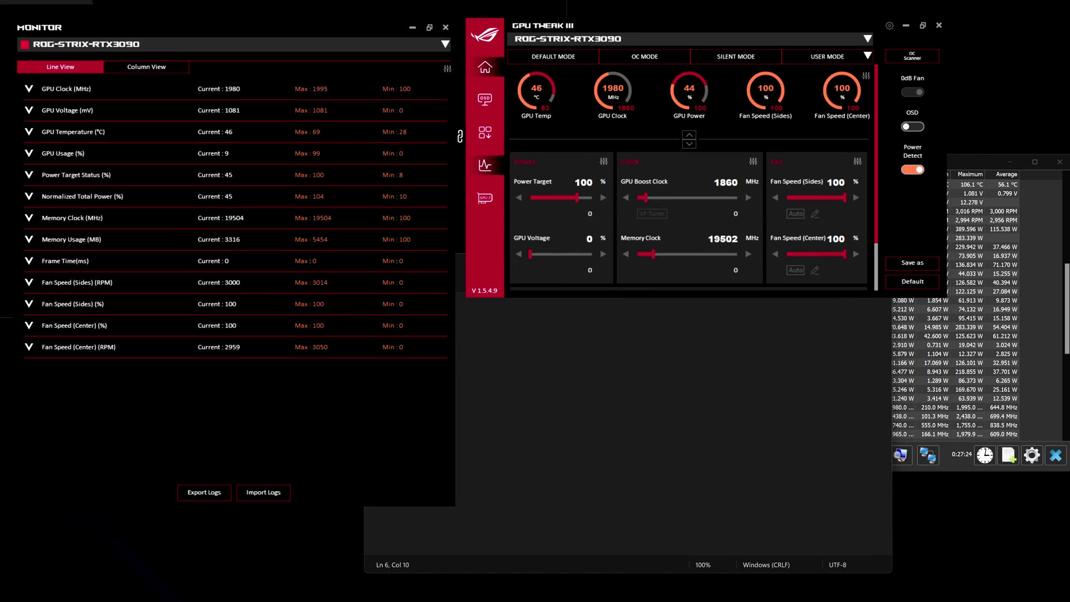
click(652, 214)
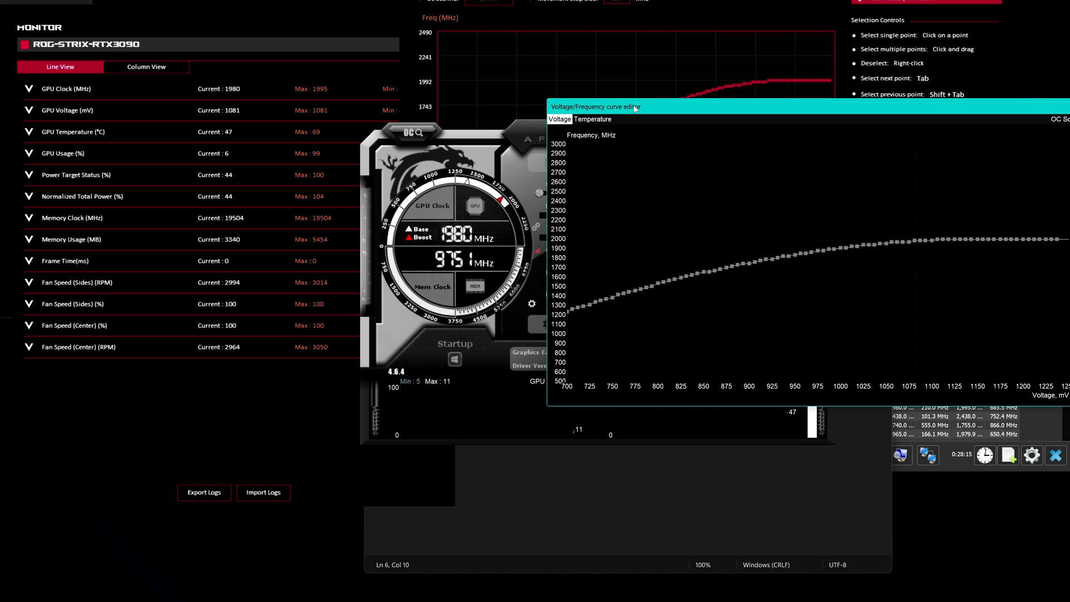
drag(634, 111, 472, 172)
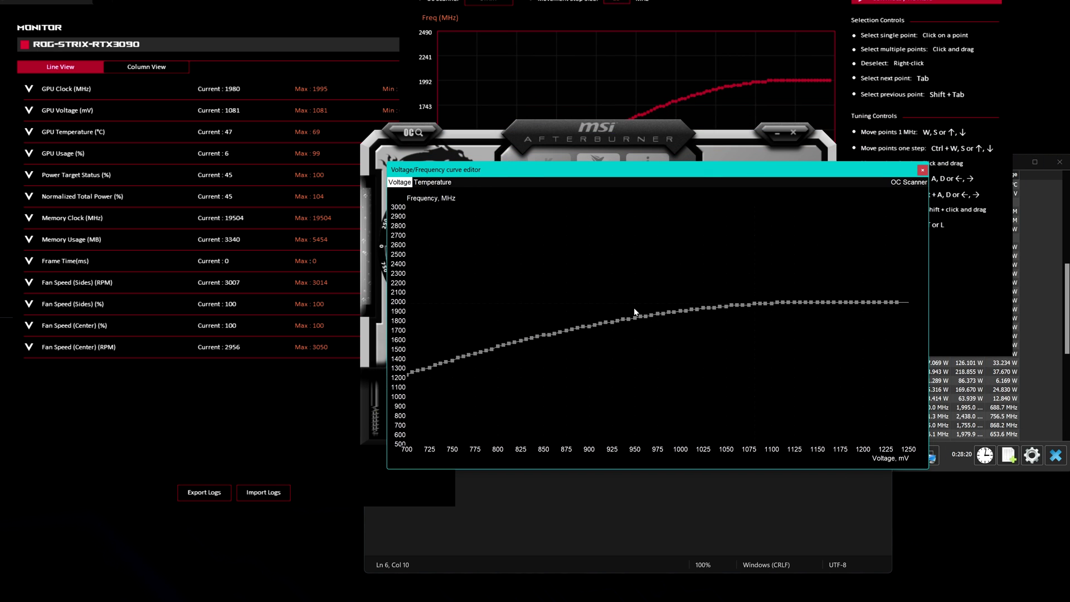
mouse_move(590, 328)
drag(567, 331, 570, 310)
drag(574, 338, 901, 323)
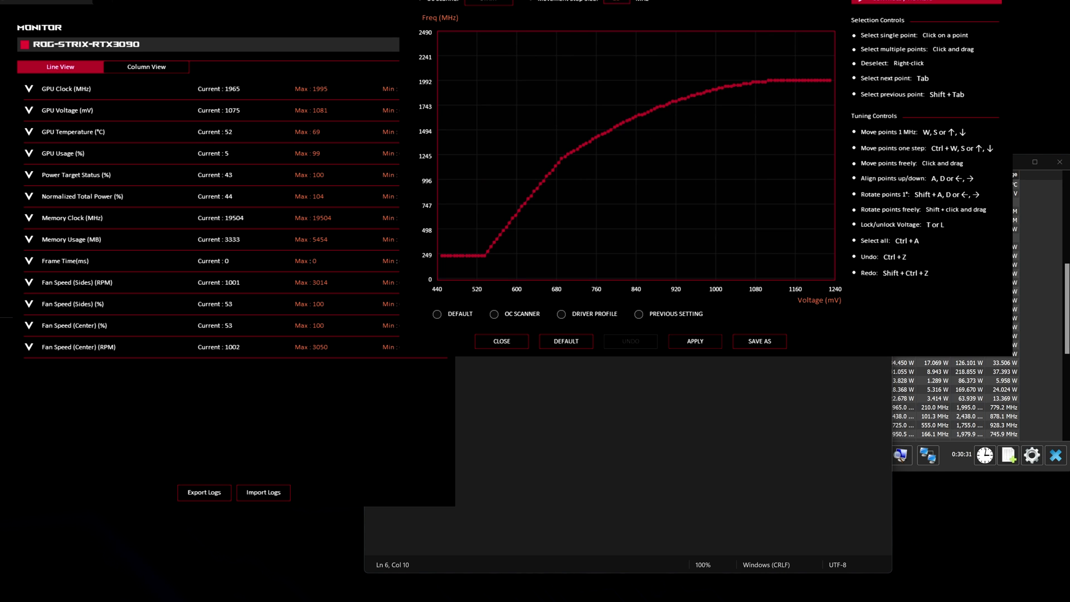
Close the curve tuner, then load and apply the Testing Overclock profile from the profile list.
key(Escape)
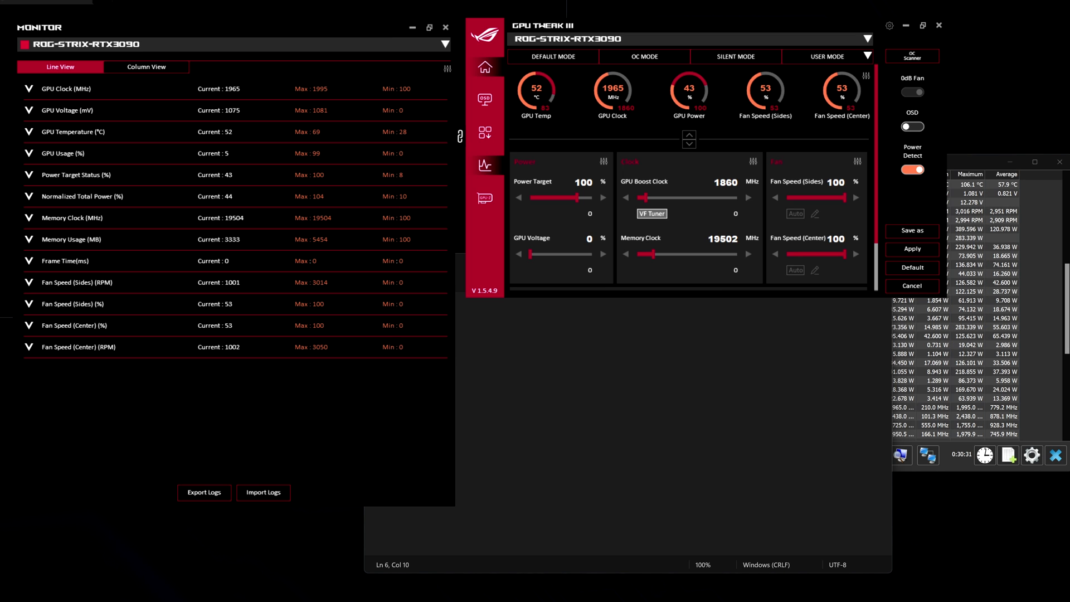
click(866, 57)
scroll(757, 145, down, 2)
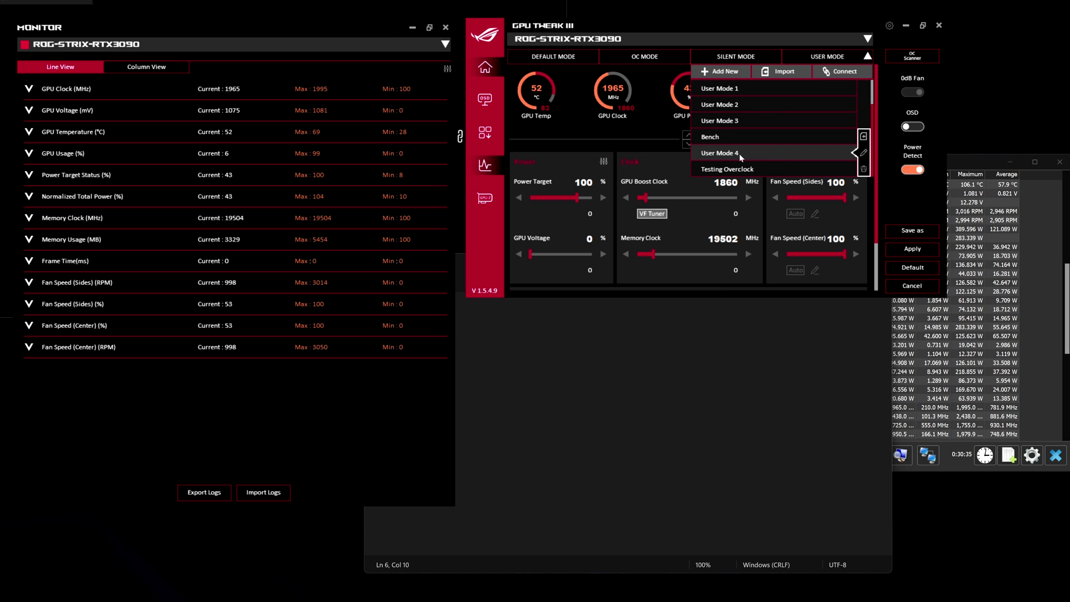
click(720, 169)
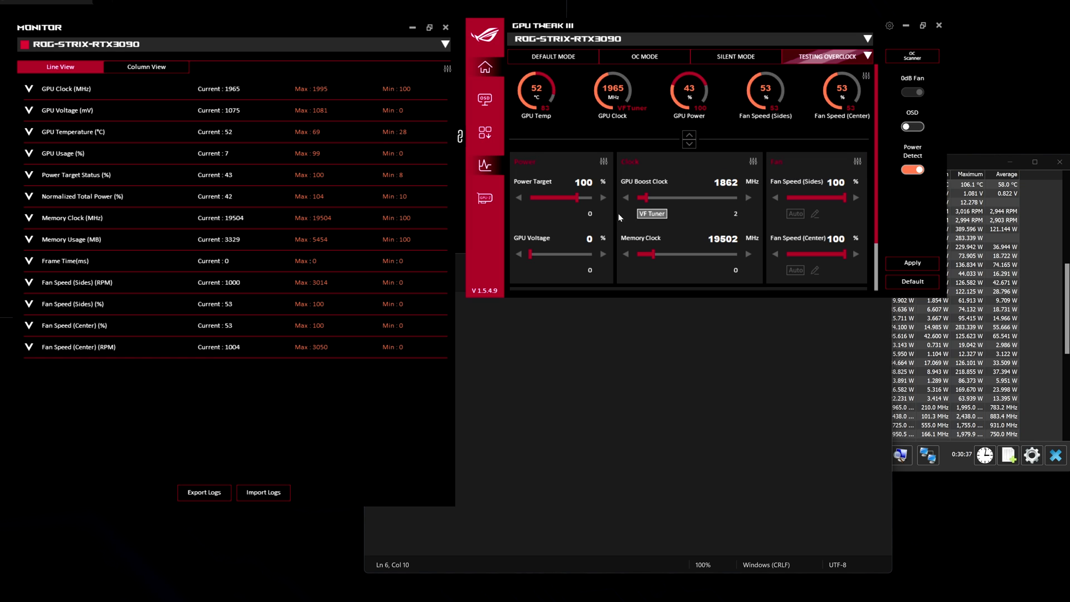
click(912, 262)
click(867, 57)
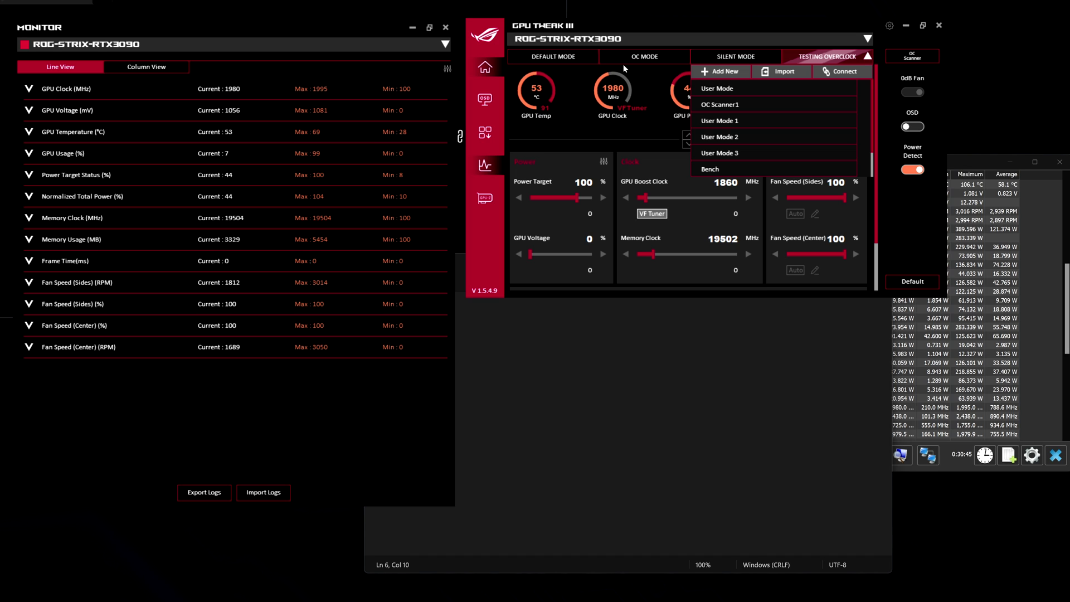
click(743, 34)
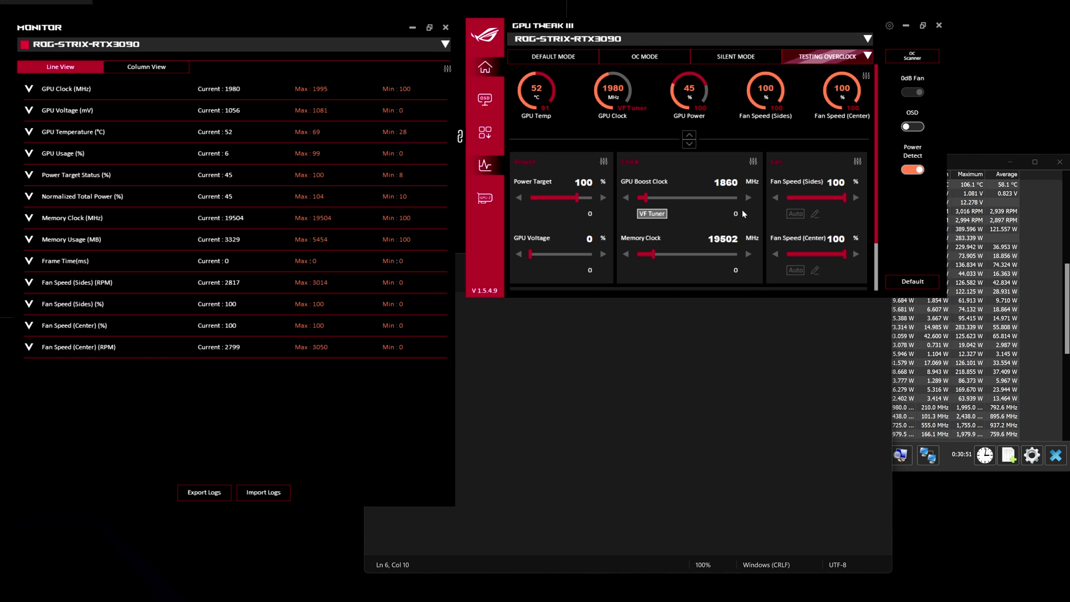
Reset the VF curve via Default and Driver Profile, save it, and reposition the tuner.
click(646, 214)
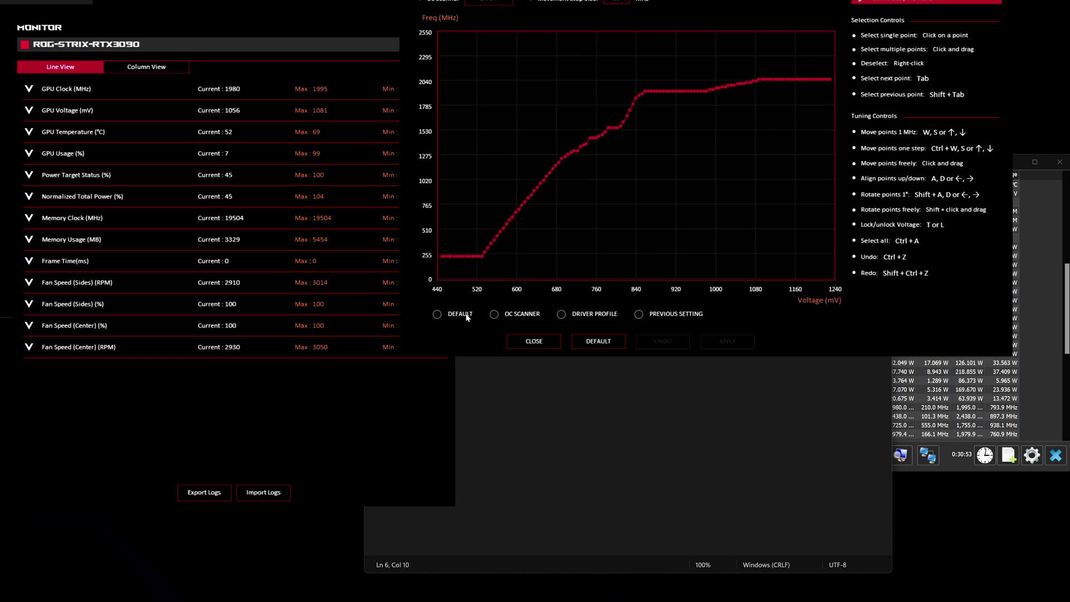
click(436, 314)
click(561, 314)
click(694, 342)
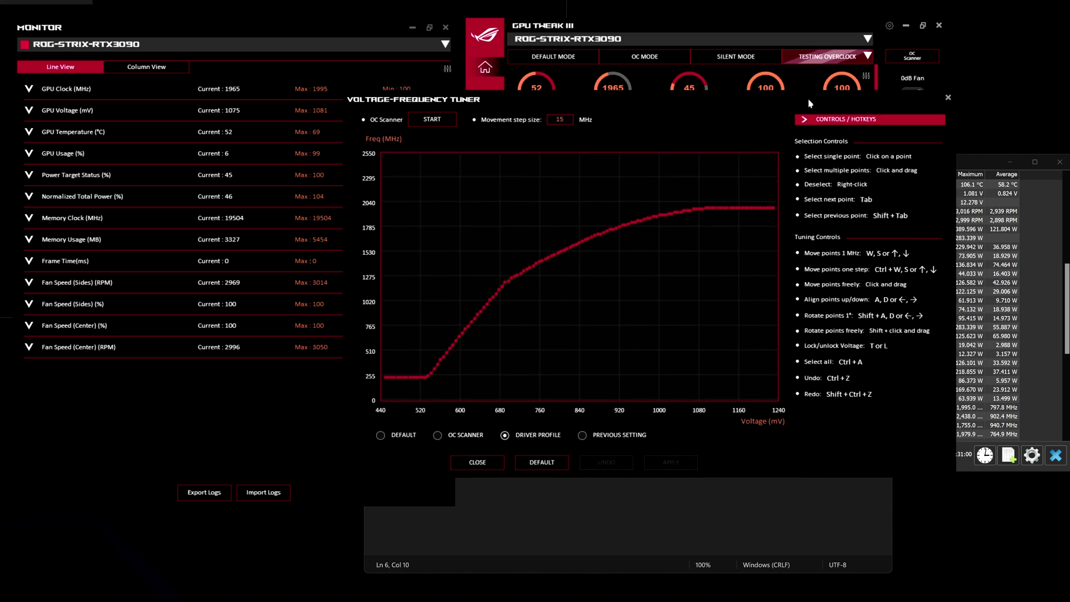
drag(809, 103, 832, 87)
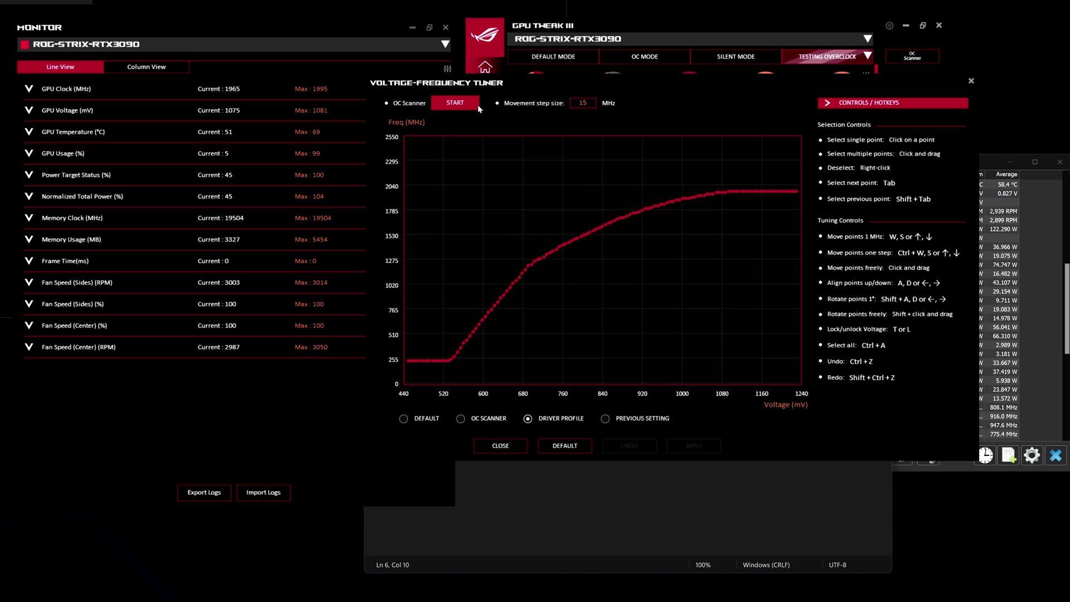
click(456, 103)
click(649, 389)
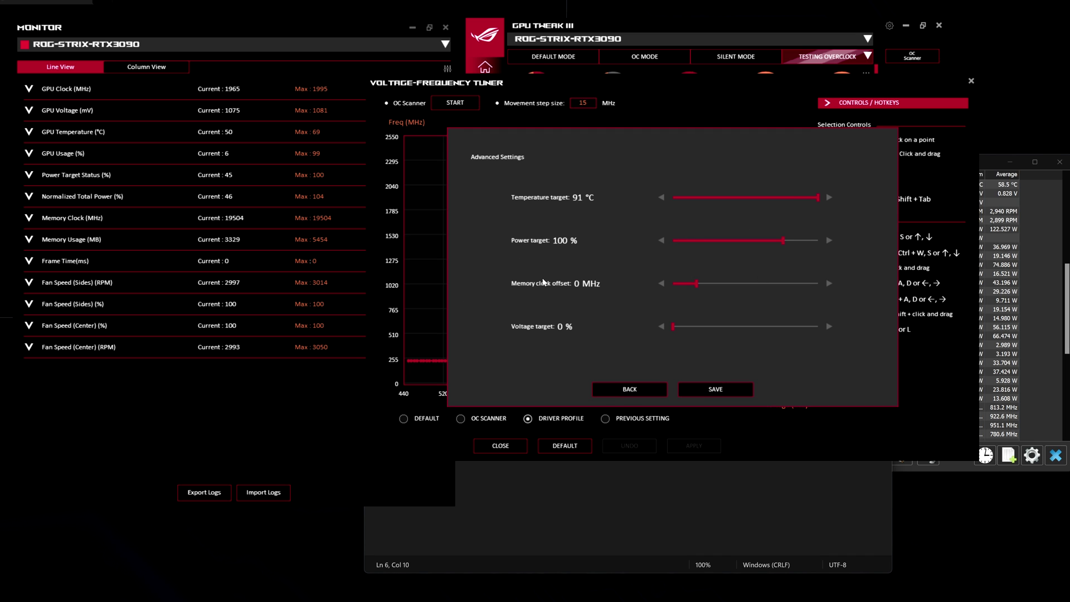
click(626, 389)
click(582, 390)
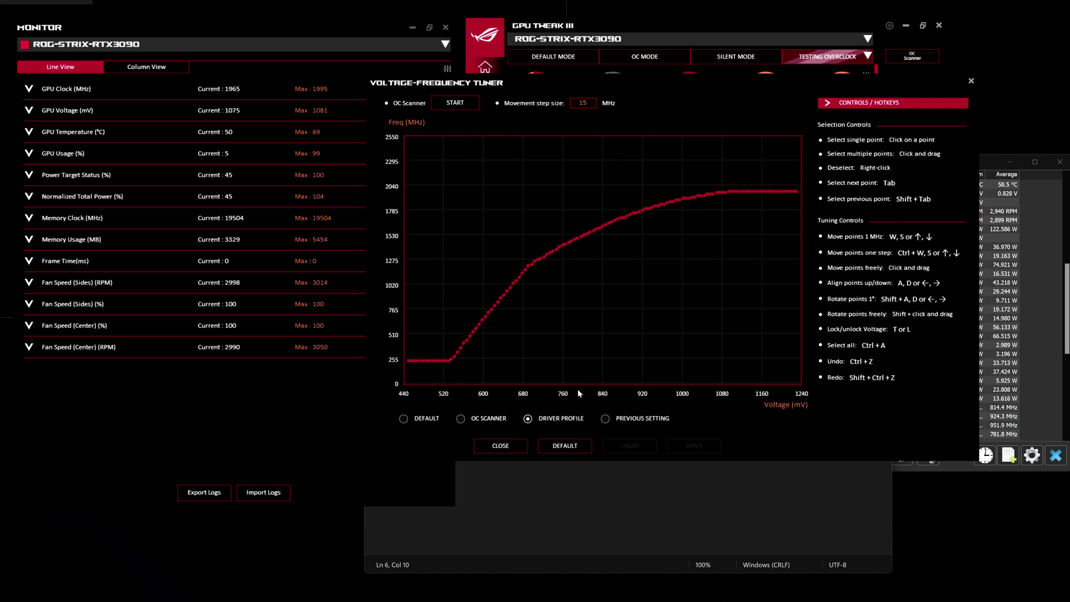
drag(668, 85, 591, 89)
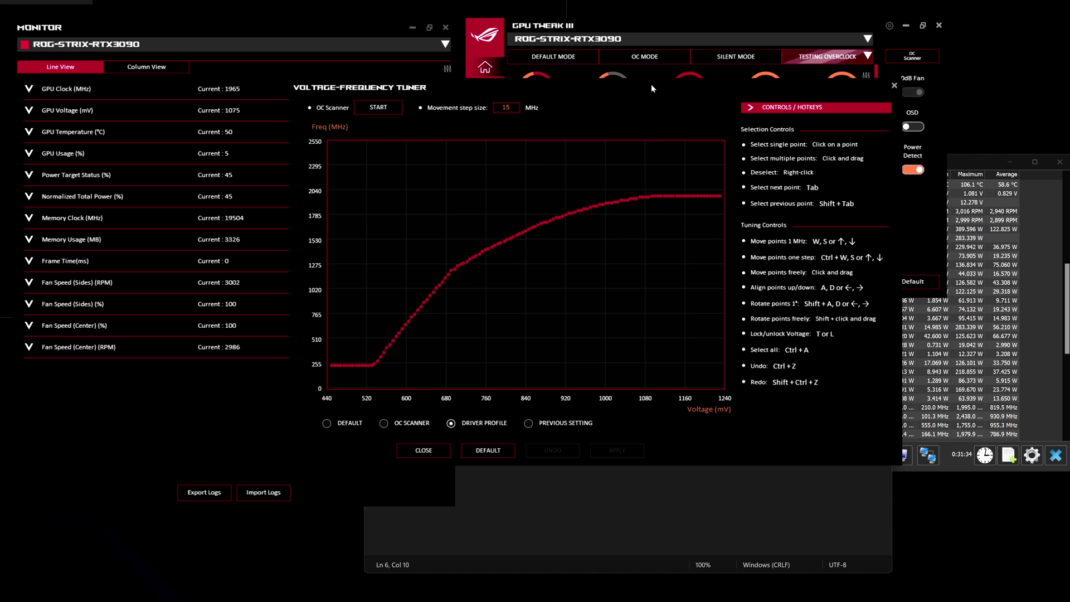
drag(650, 85, 678, 102)
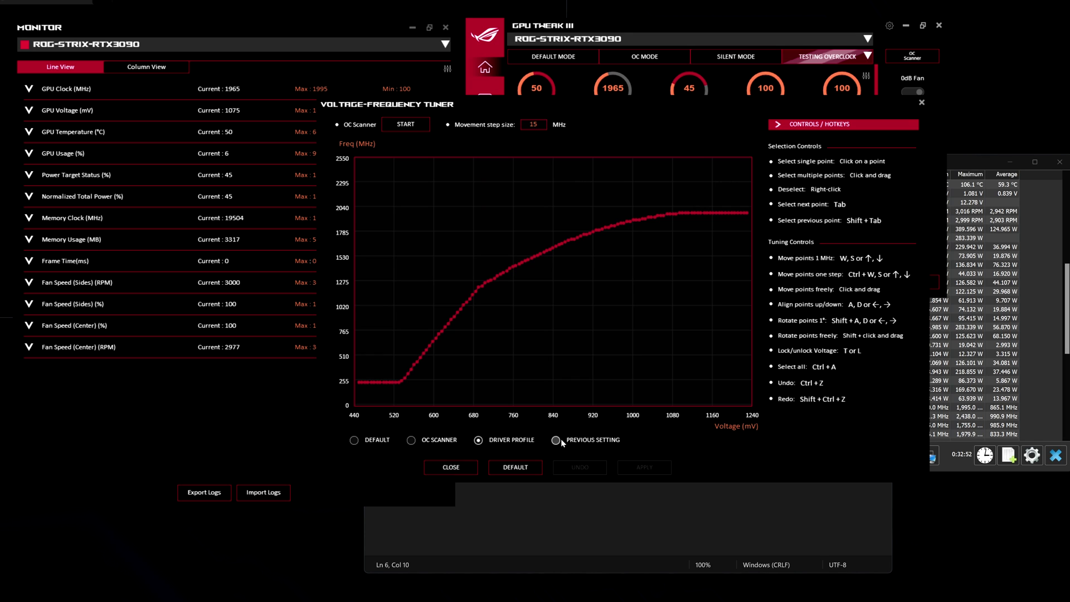
Select the Default curve radio, apply it, and save it to Testing Overclock.
click(354, 440)
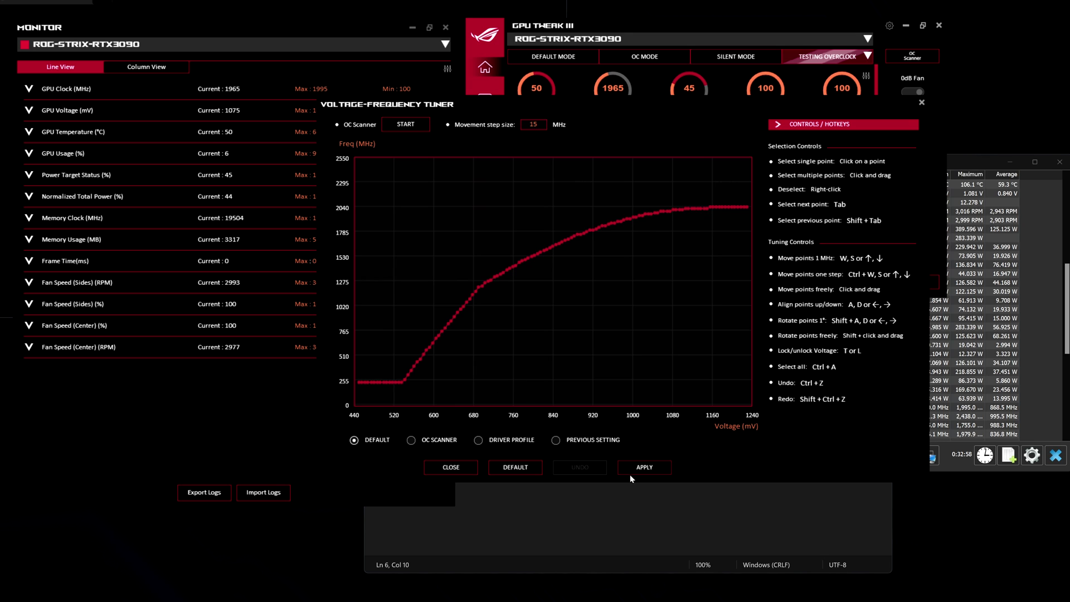
click(631, 471)
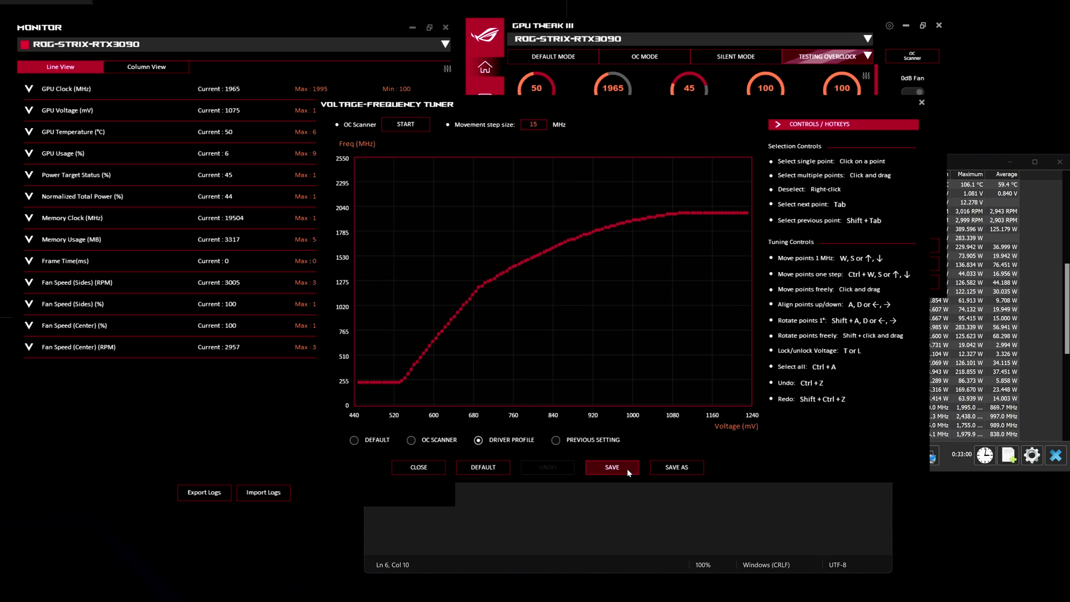
click(626, 469)
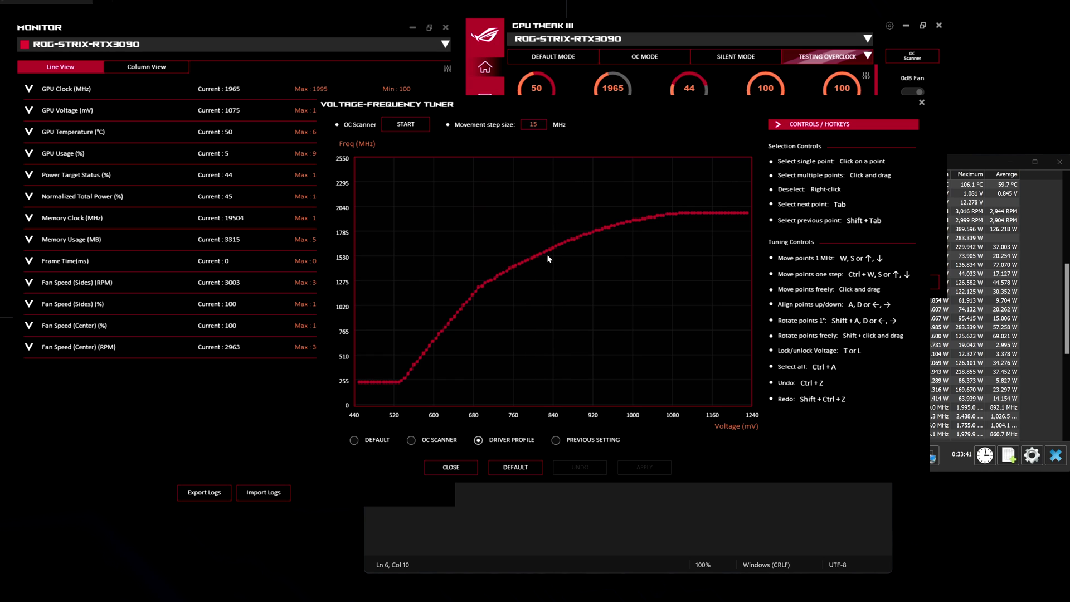
Undo a trial +201 MHz point raise, then switch the curve source to Previous Setting.
drag(546, 258, 545, 233)
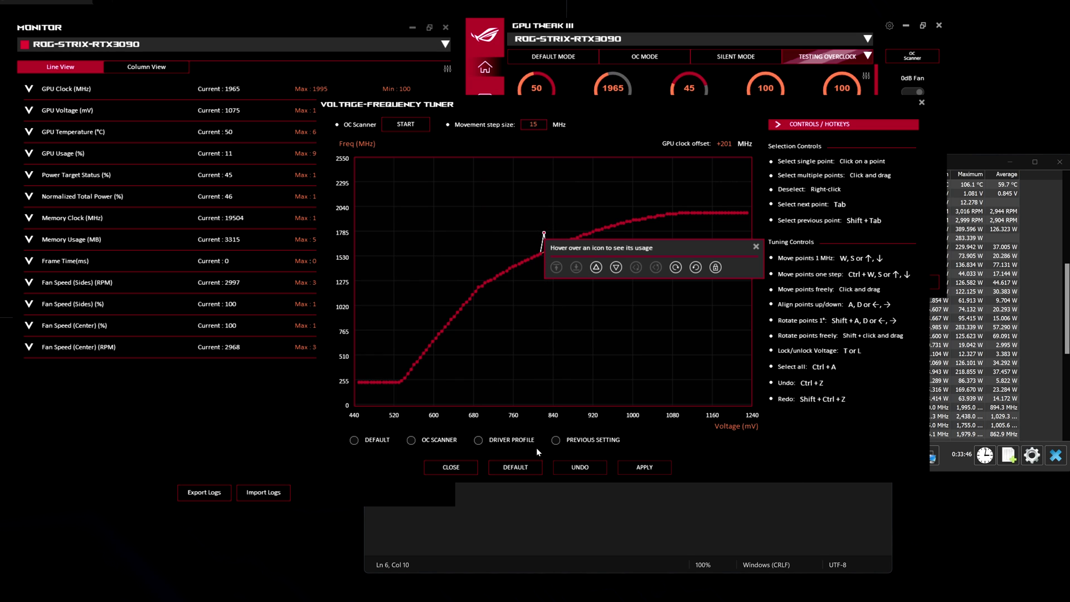
click(601, 466)
click(646, 468)
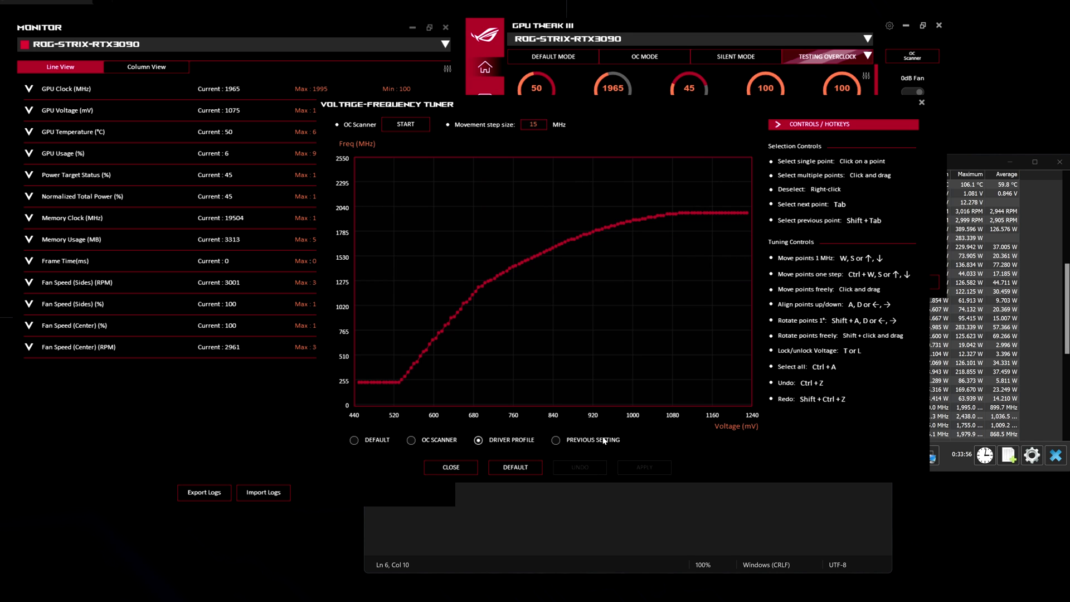
click(557, 441)
Apply and save the curve twice so the Driver Profile curve is stored.
click(629, 471)
click(607, 465)
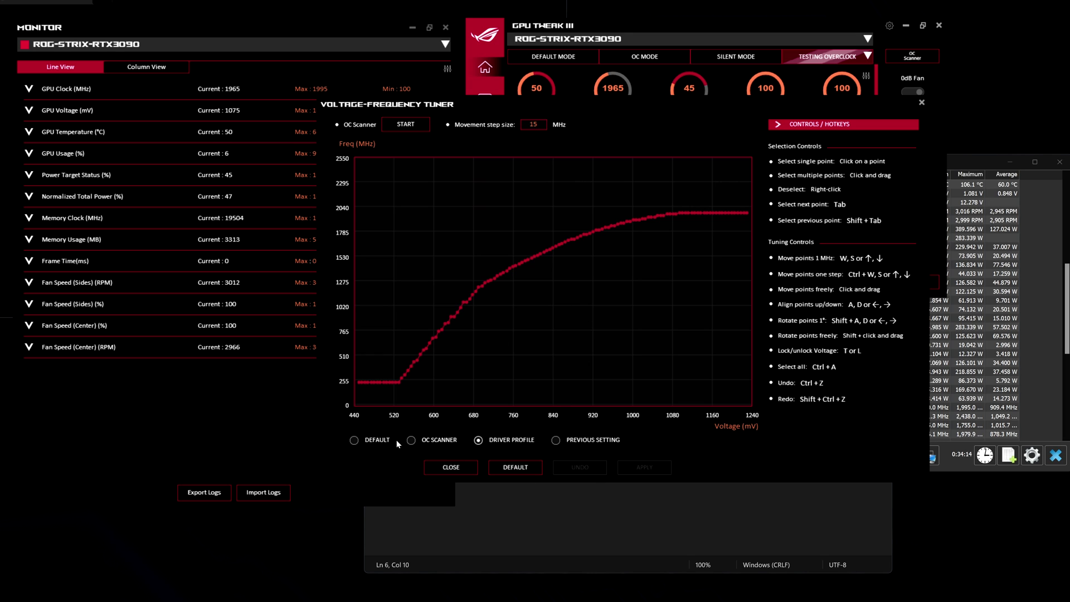
click(631, 466)
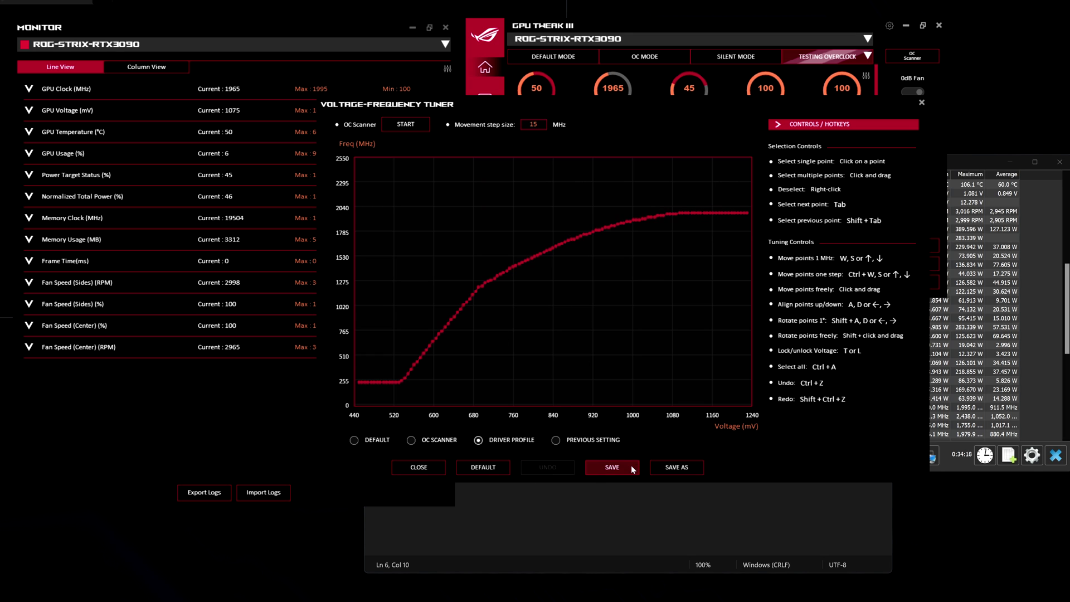
click(632, 467)
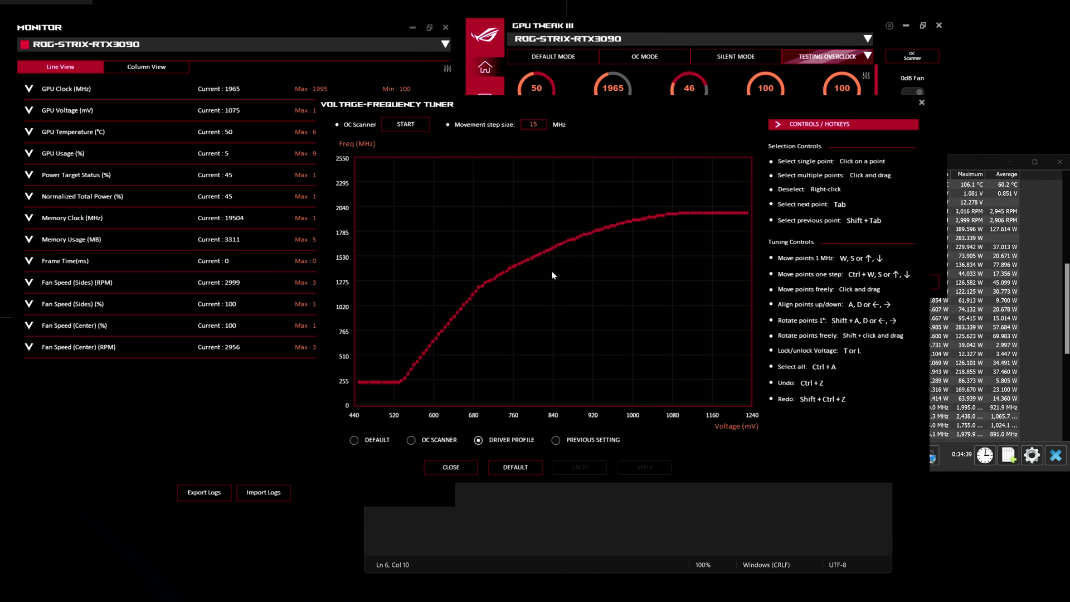
Raise the 850 mV curve point to about 1832 MHz and apply it.
mouse_move(557, 246)
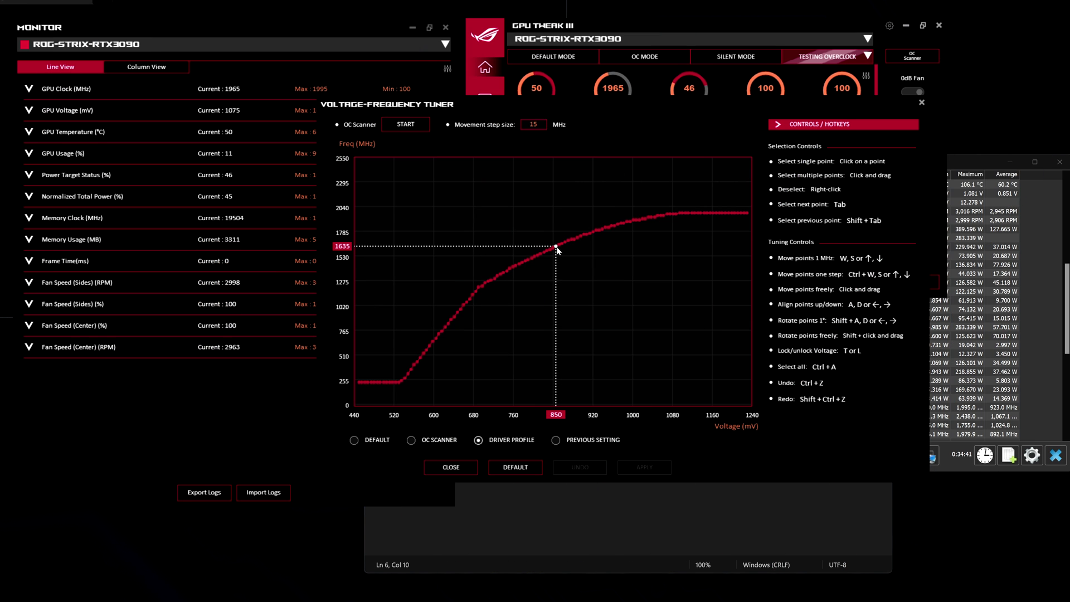
drag(556, 249, 558, 221)
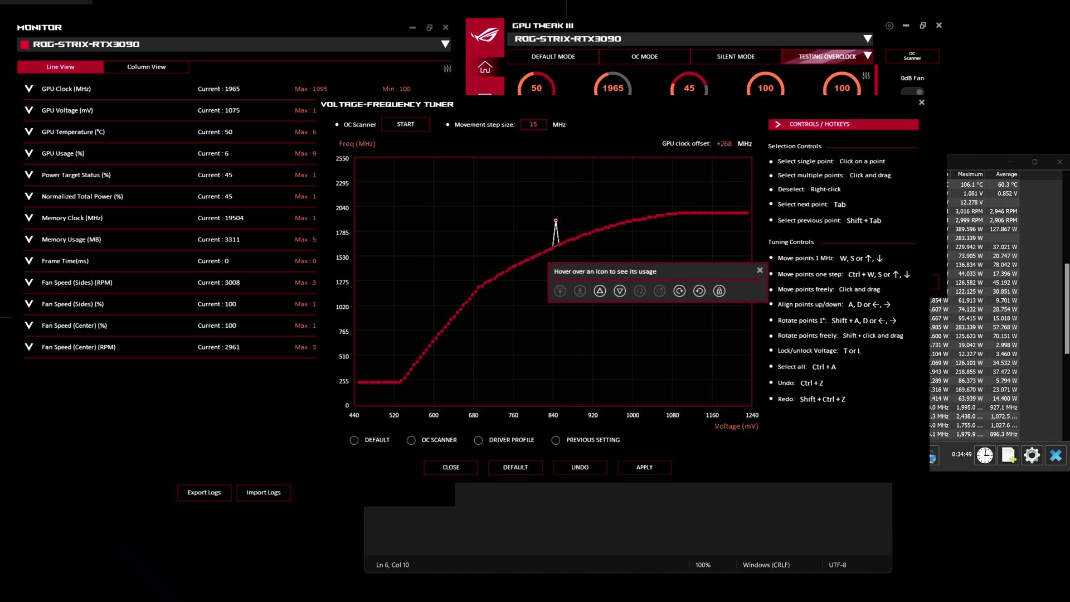
click(637, 469)
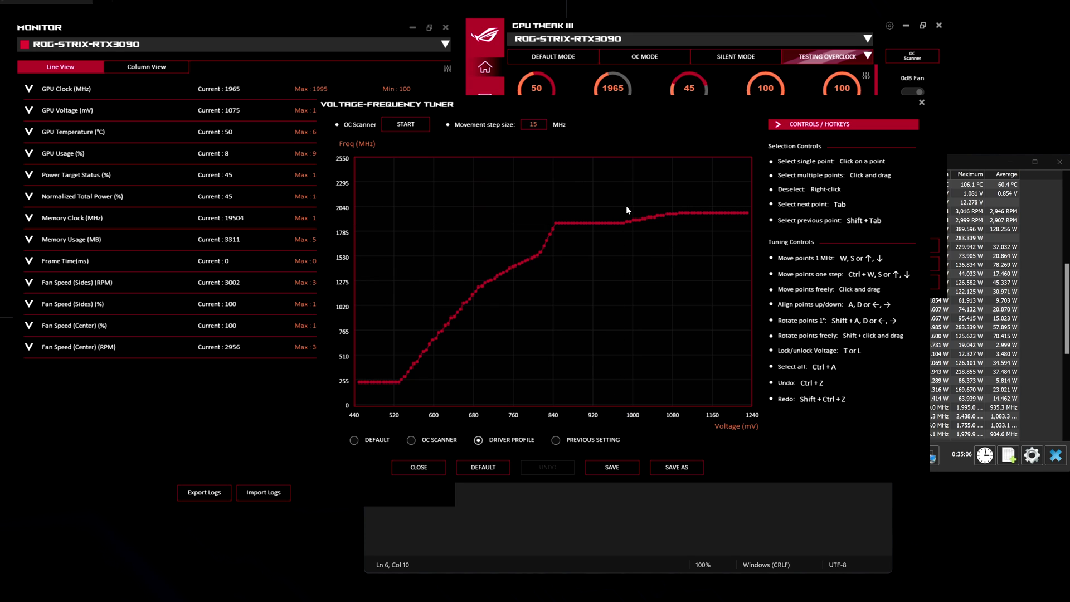
Align the higher curve points down in two passes, applying each, to about 1965–1980 MHz.
drag(628, 222, 748, 221)
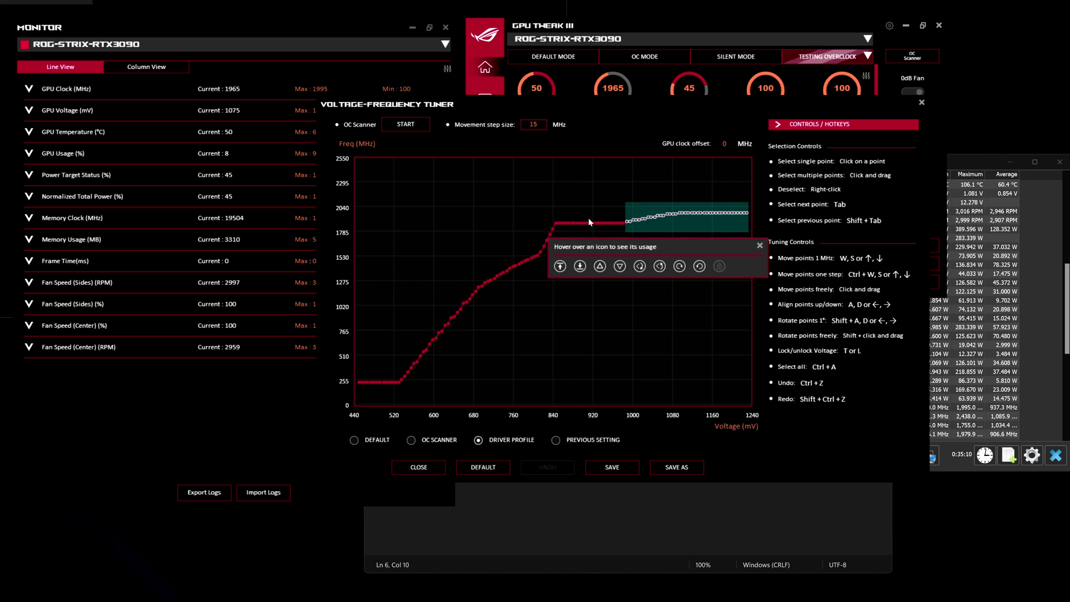
click(579, 267)
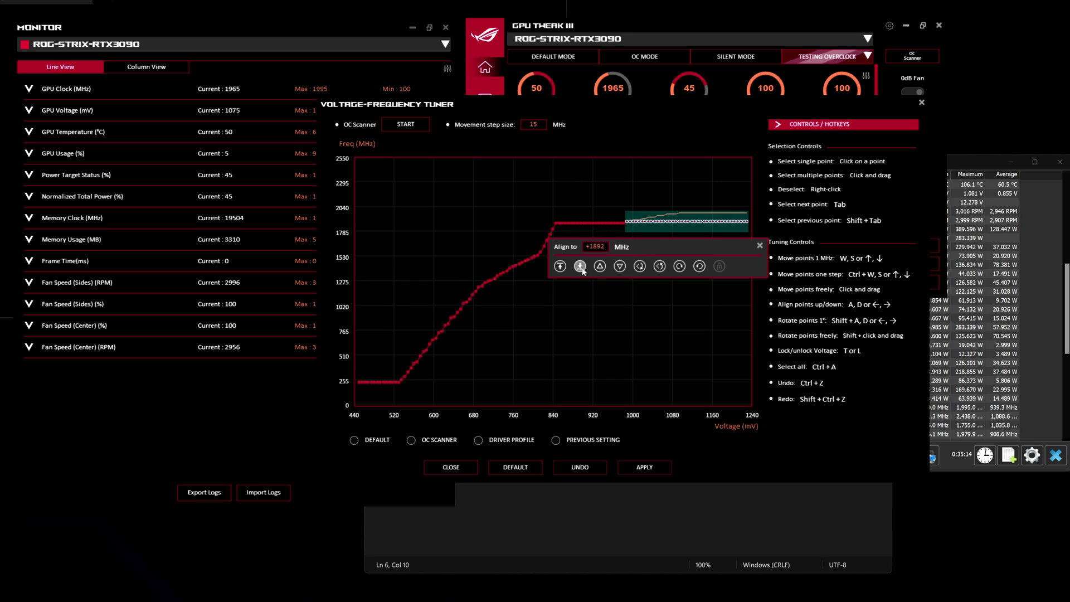
click(644, 468)
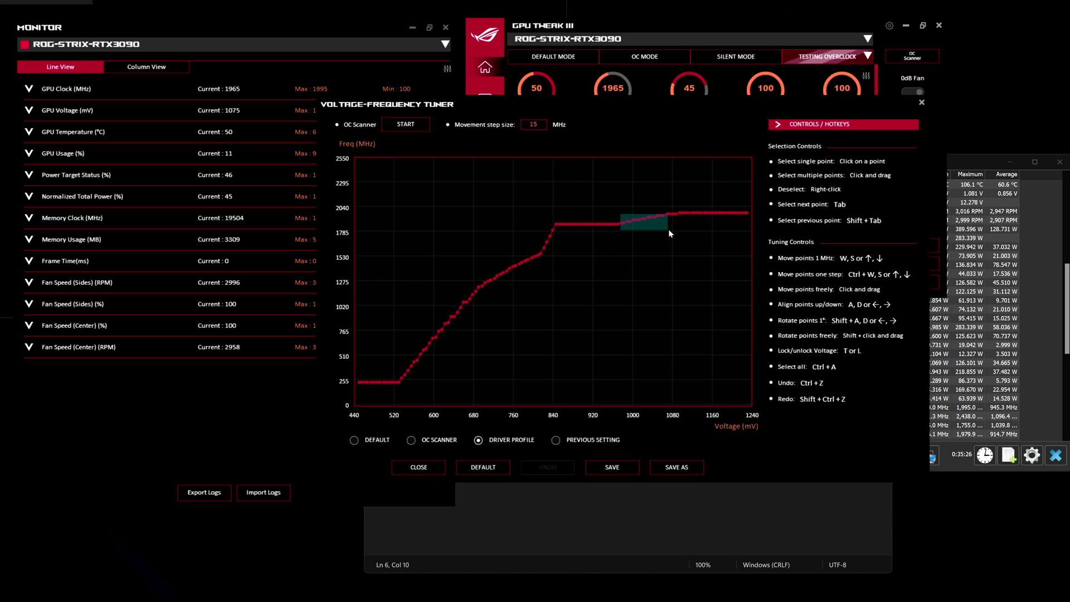
drag(672, 229, 751, 252)
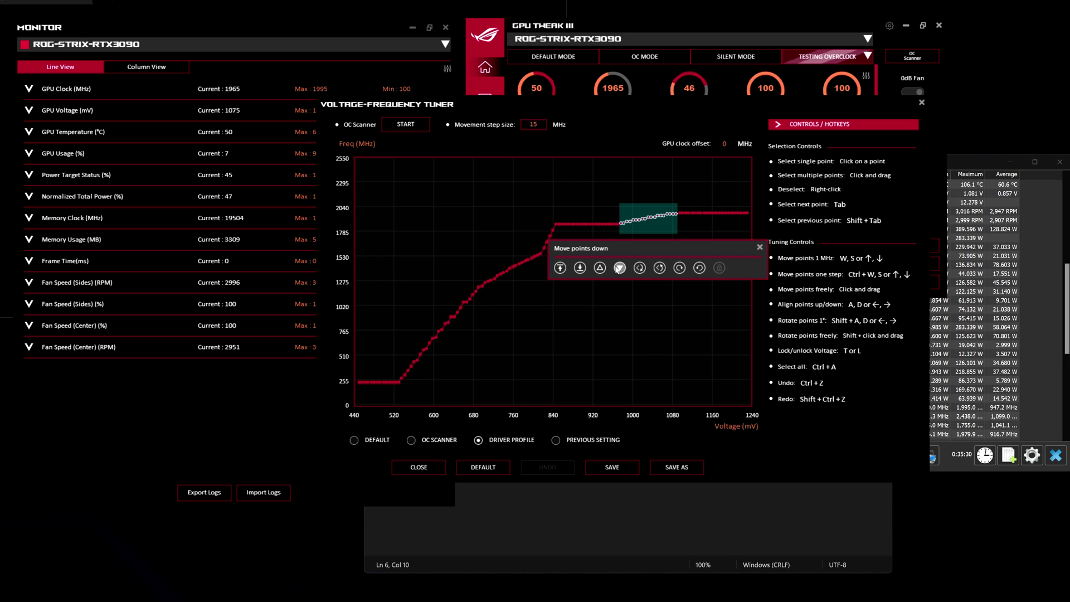
click(580, 267)
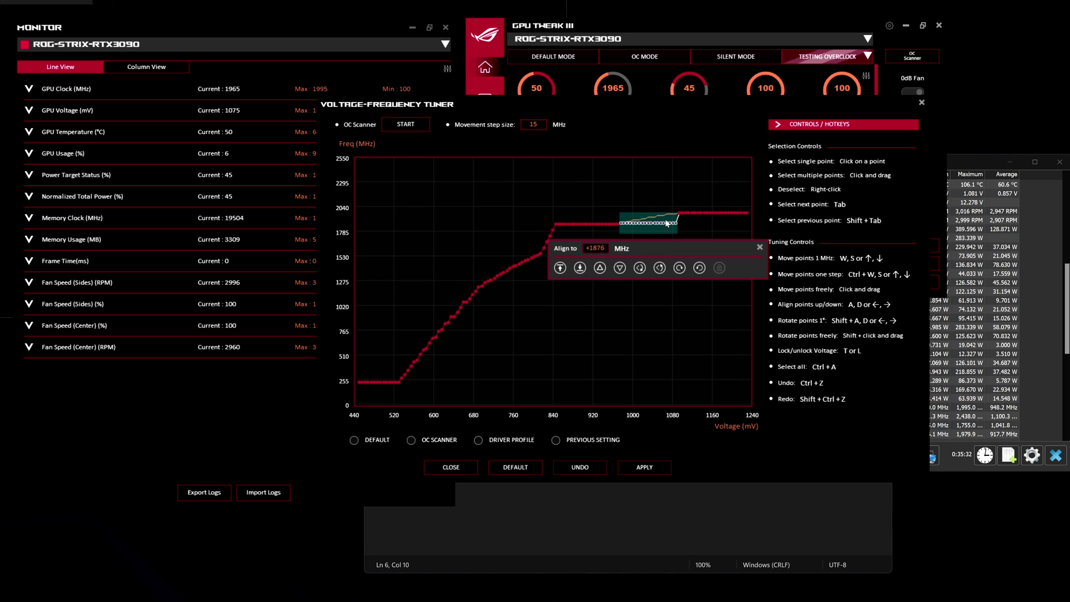
click(644, 467)
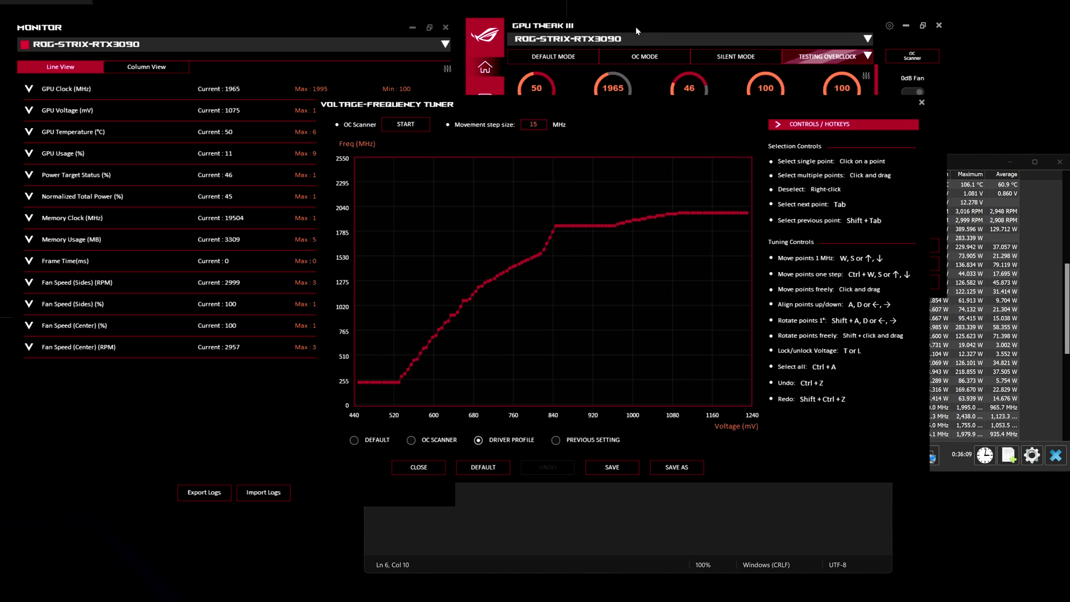
Close the VF Tuner, apply the pending main-panel change, and reopen VF Tuner on the default curve.
click(922, 104)
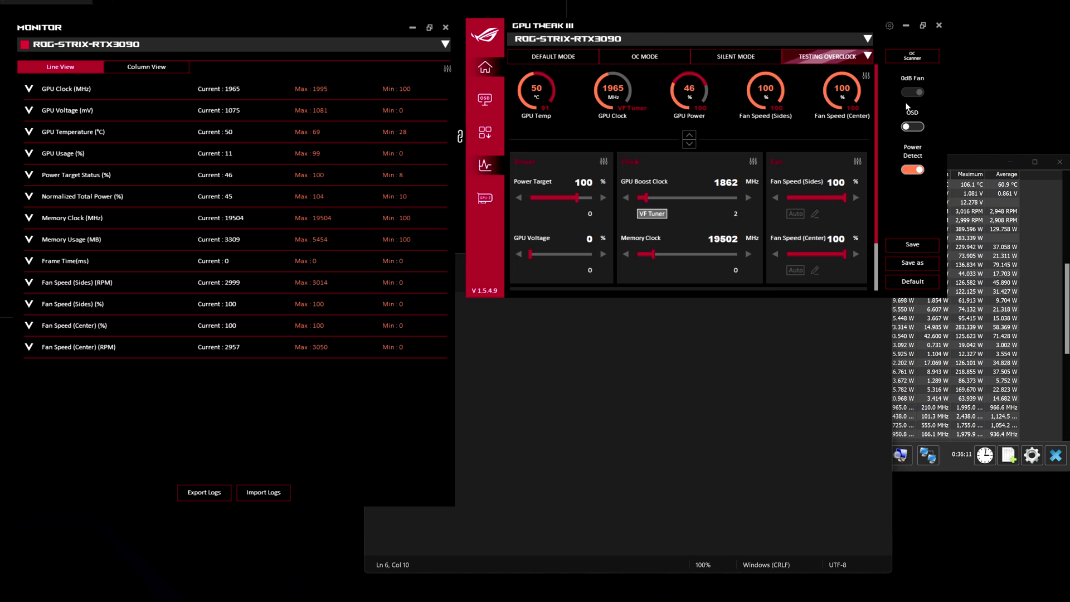
mouse_move(578, 198)
mouse_down()
mouse_move(540, 198)
mouse_move(579, 202)
mouse_up()
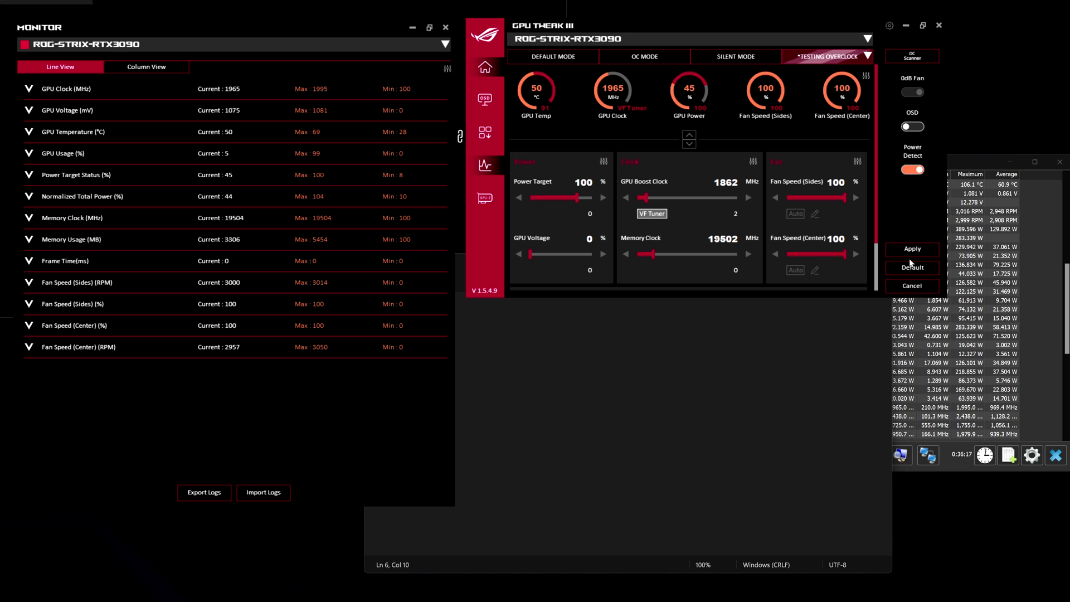
click(920, 249)
click(569, 200)
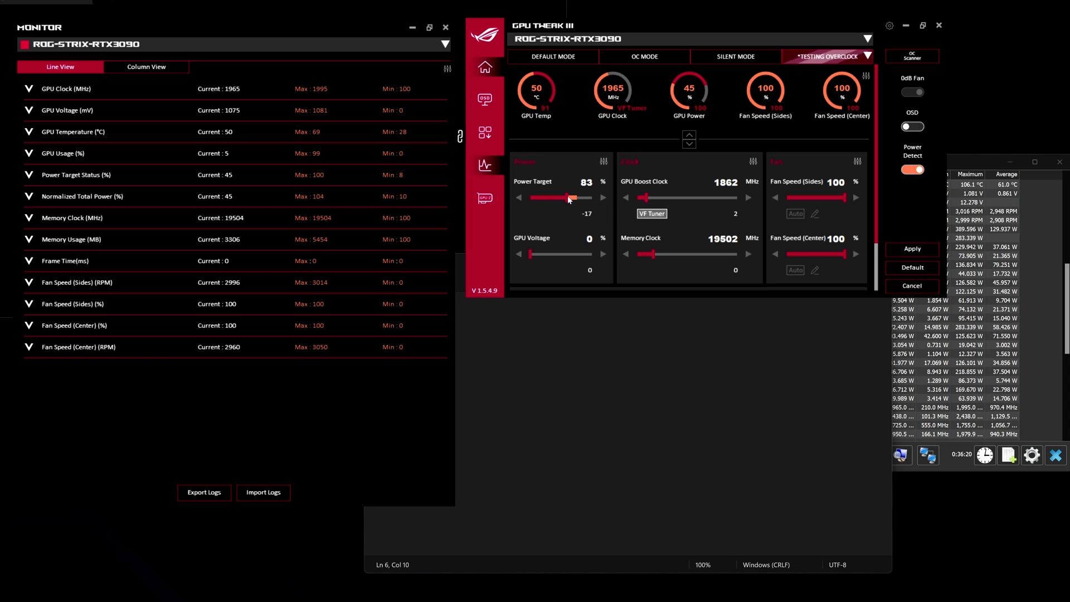
click(641, 213)
Reset the curve to default, lift the 881 mV point to ~1896 MHz, flatten points beyond, and apply.
click(622, 341)
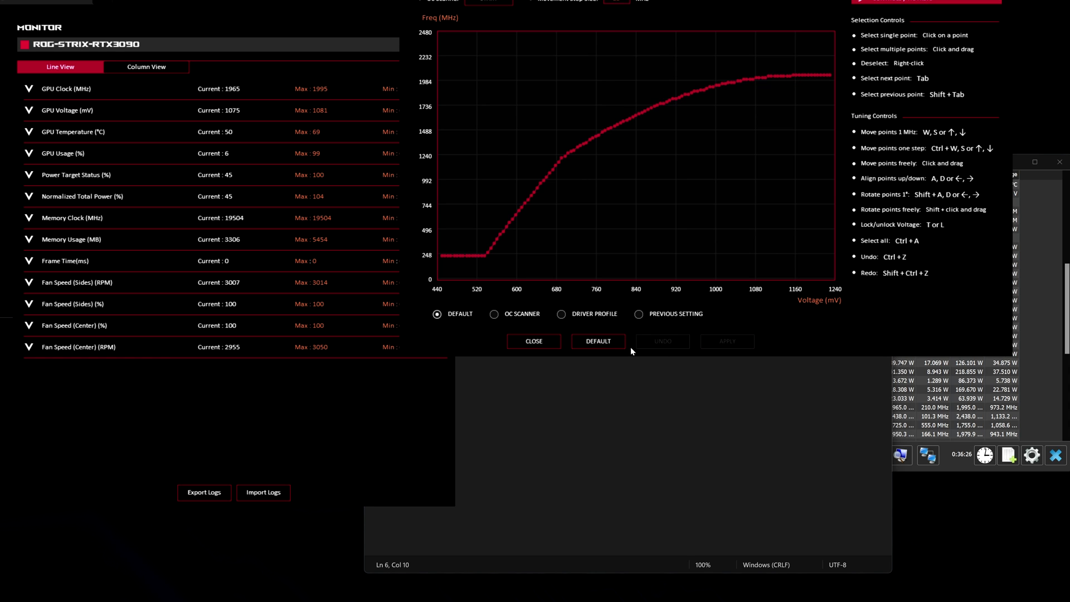
click(654, 109)
drag(656, 110, 654, 89)
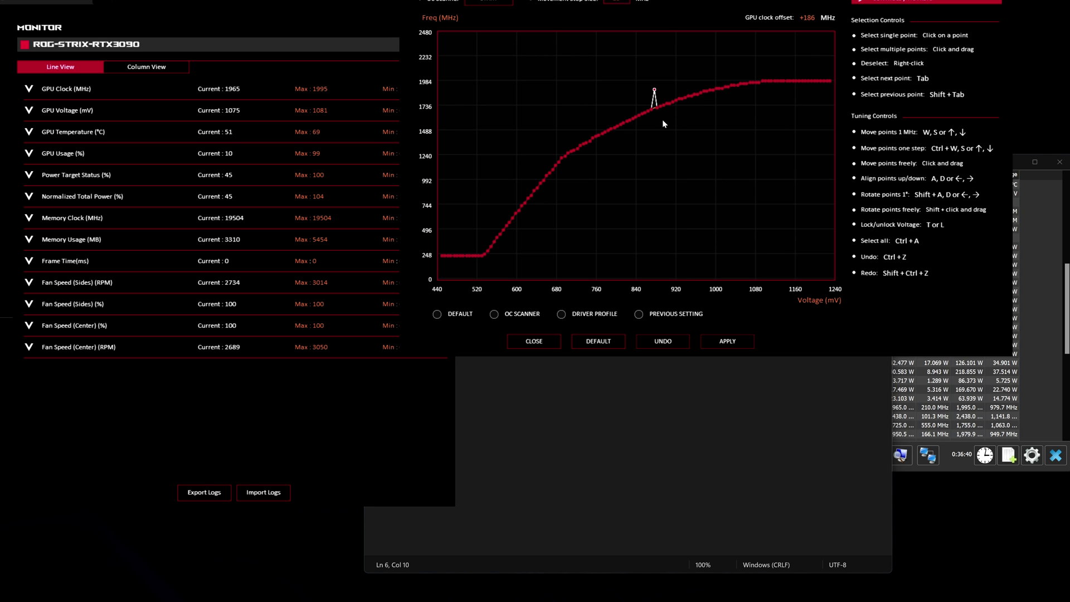
drag(666, 119, 719, 115)
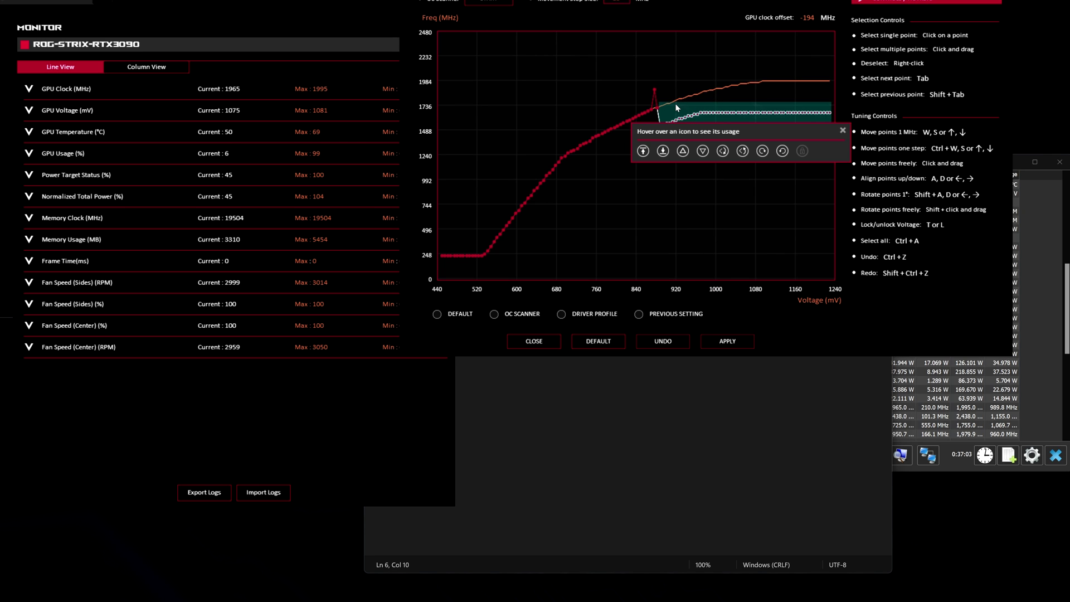
click(843, 131)
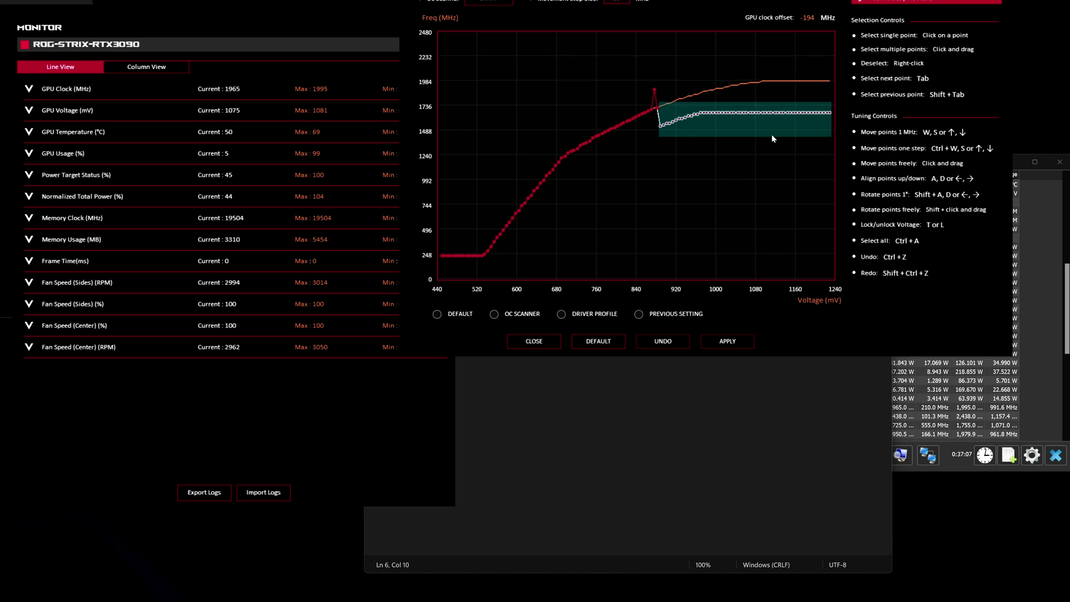
click(654, 90)
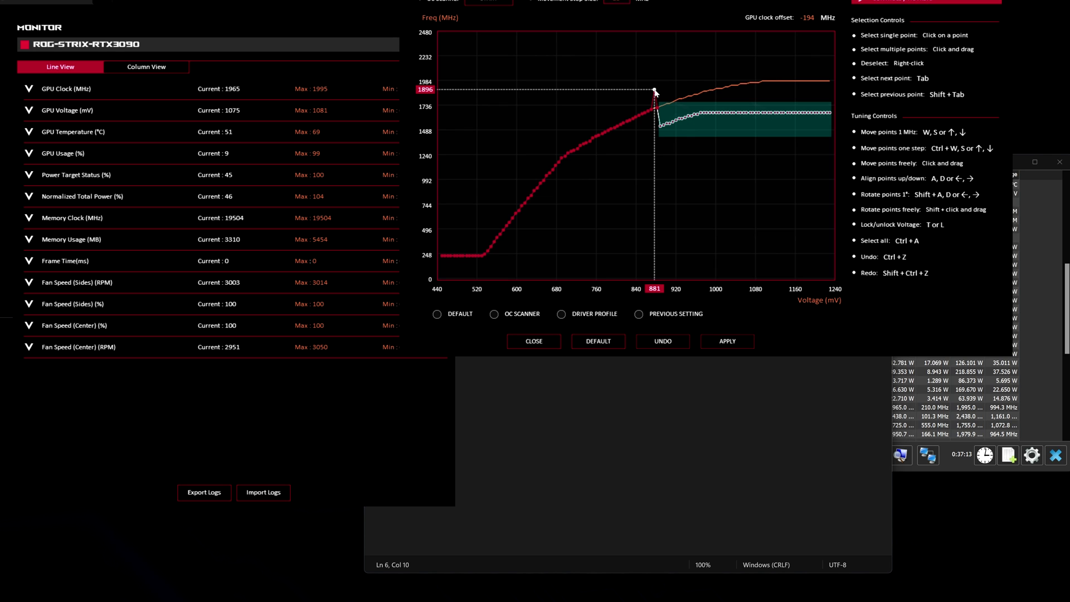
click(723, 342)
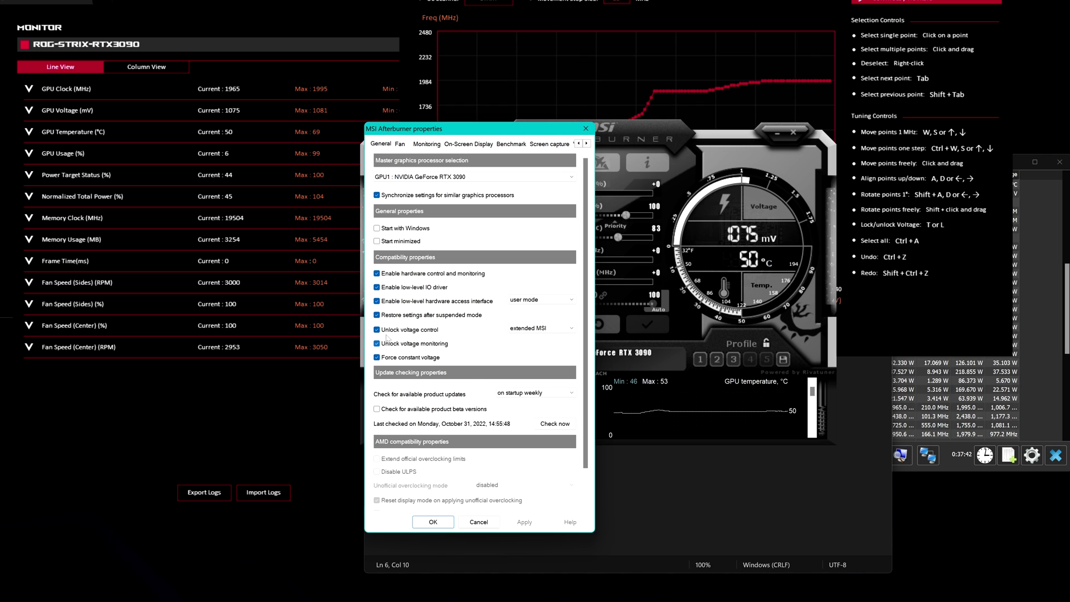
Leave Afterburner's Unlock voltage control unchanged, cancel its properties, and minimise MSI Afterburner.
click(545, 328)
click(540, 341)
click(478, 522)
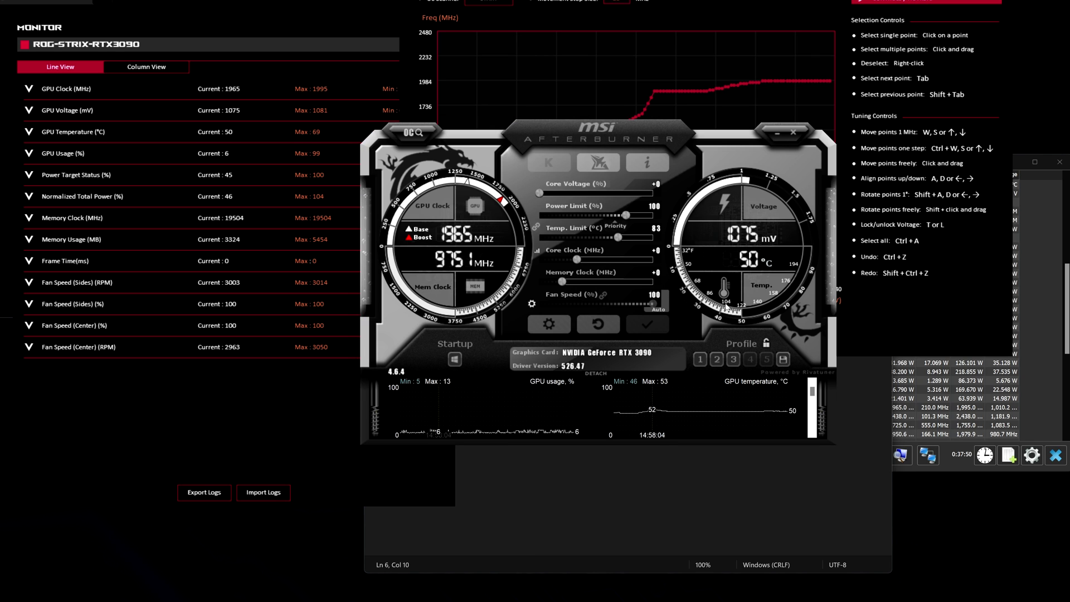
click(770, 131)
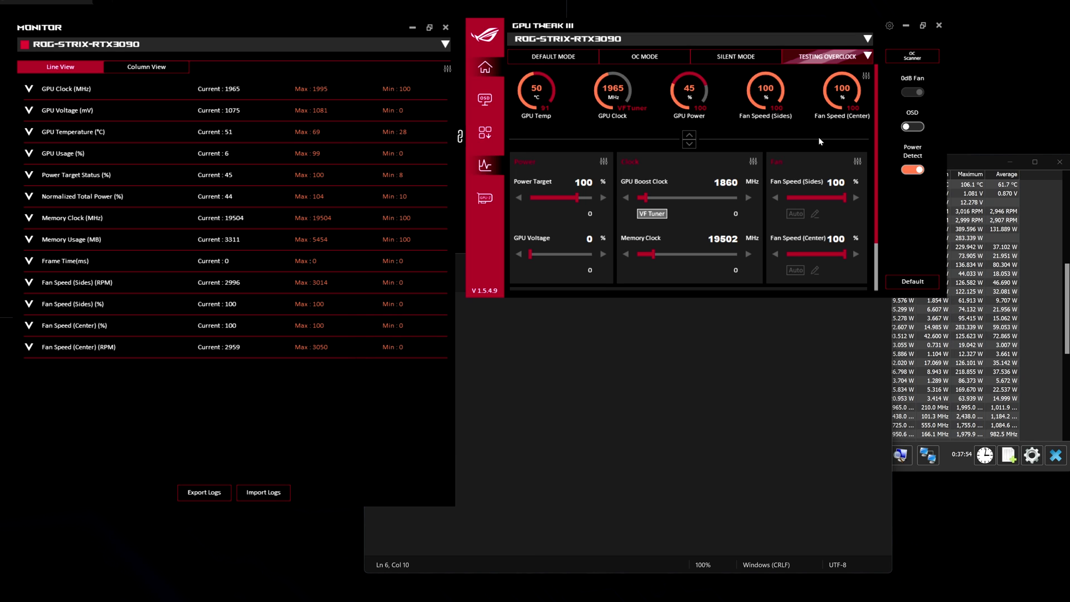
click(889, 26)
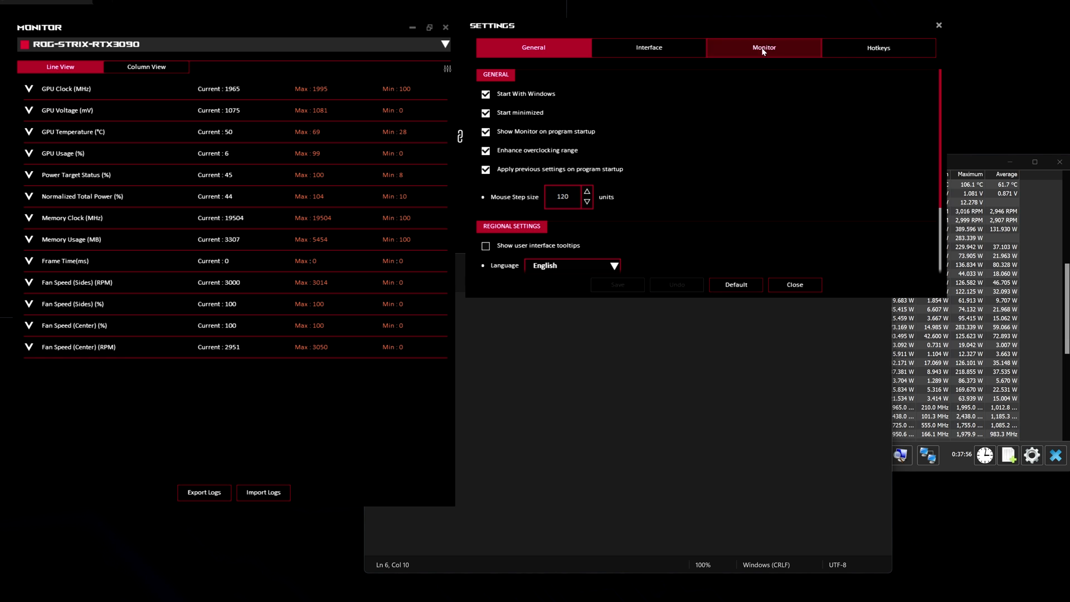
click(699, 47)
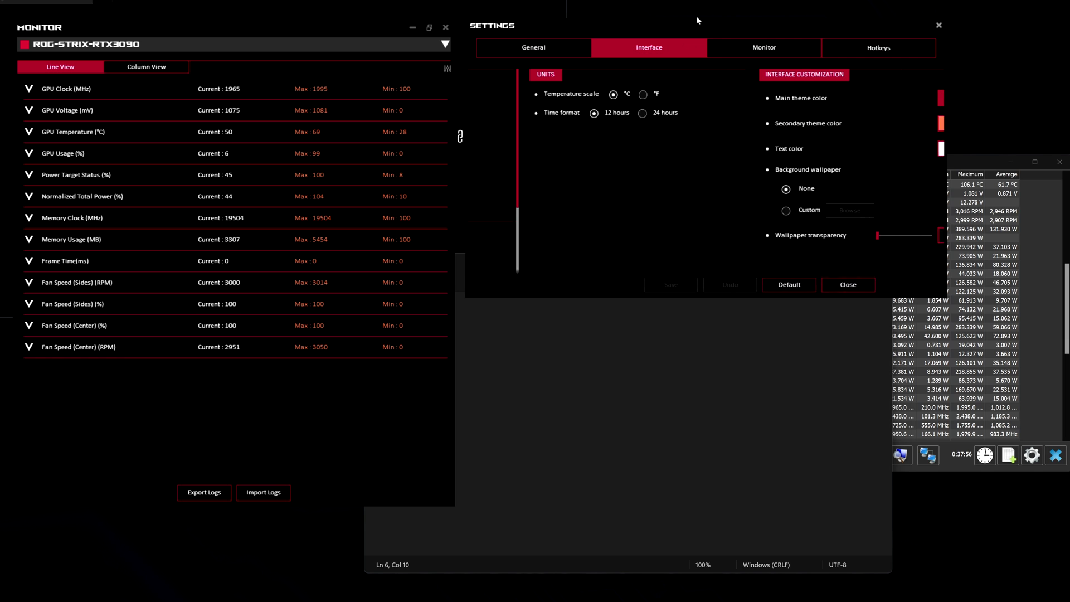
click(562, 43)
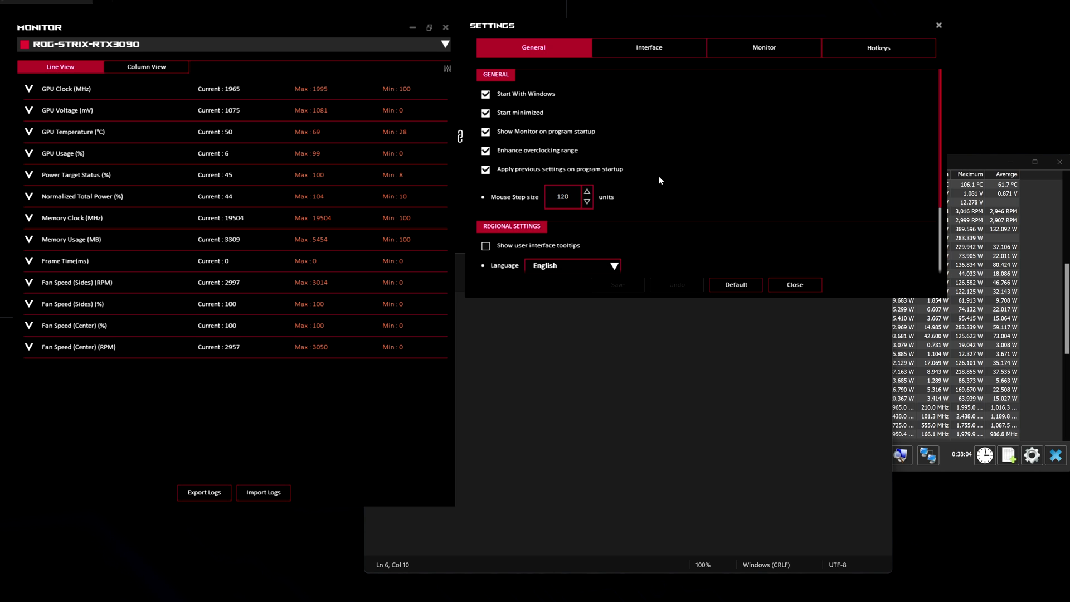
scroll(680, 185, down, 3)
scroll(694, 182, down, 1)
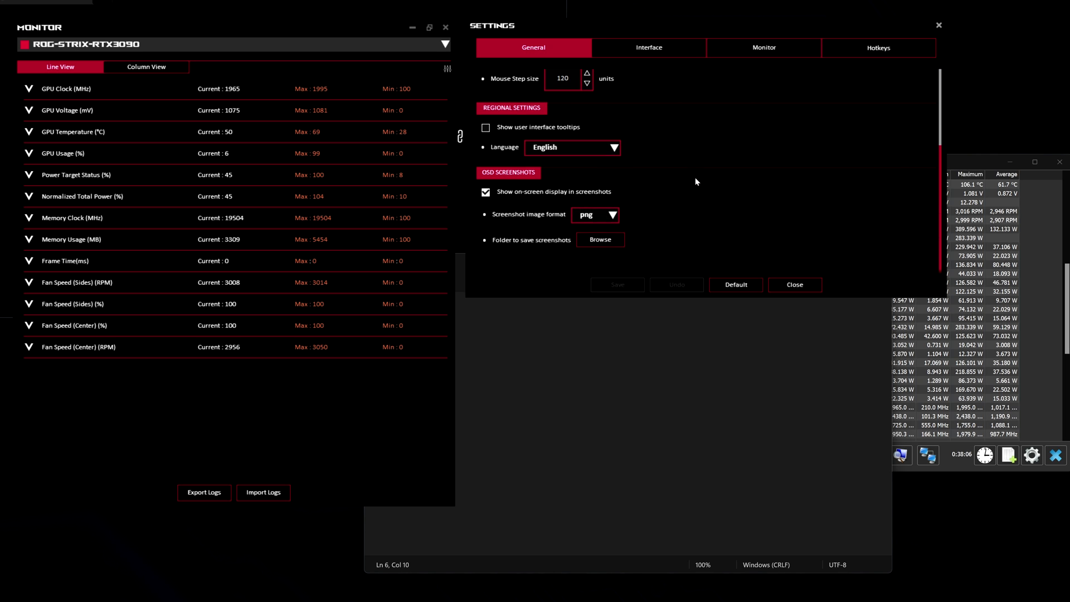
scroll(735, 226, up, 4)
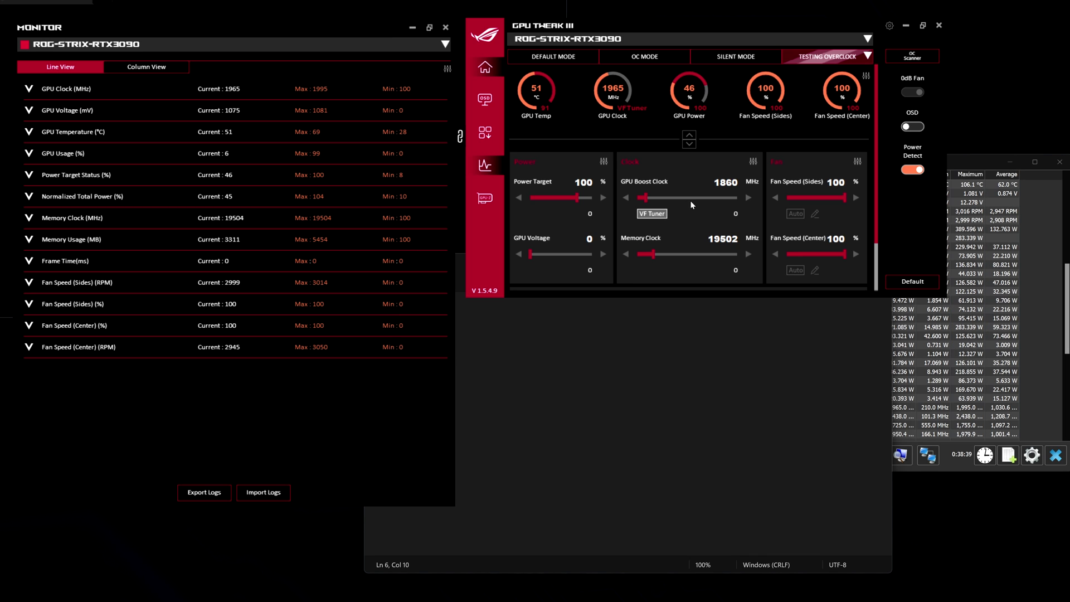
Step the GPU Boost Clock up to 1994 MHz with a +134 offset.
click(749, 198)
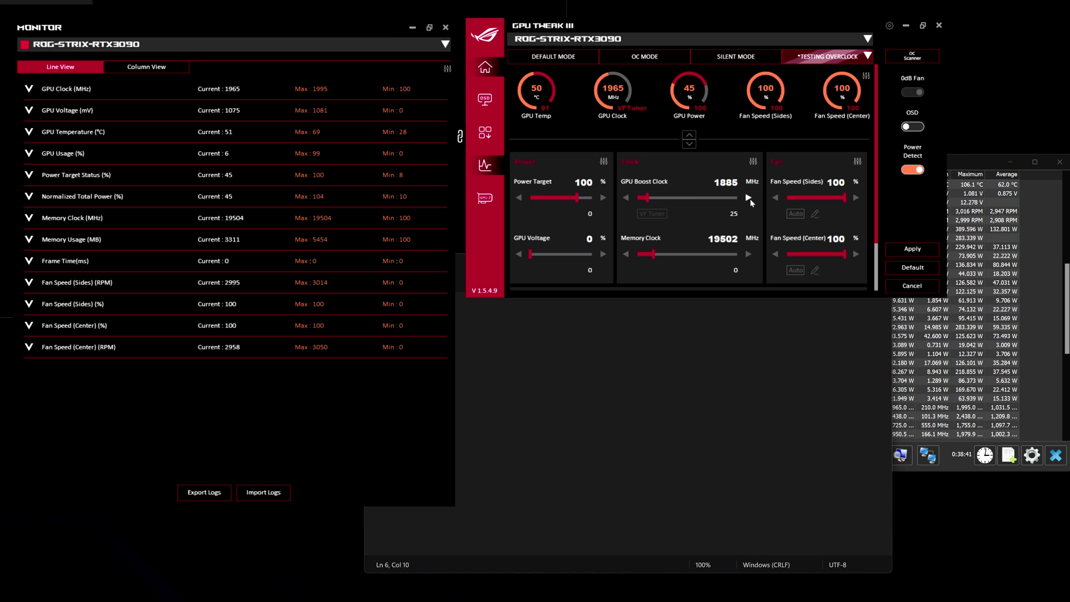
click(749, 198)
click(748, 197)
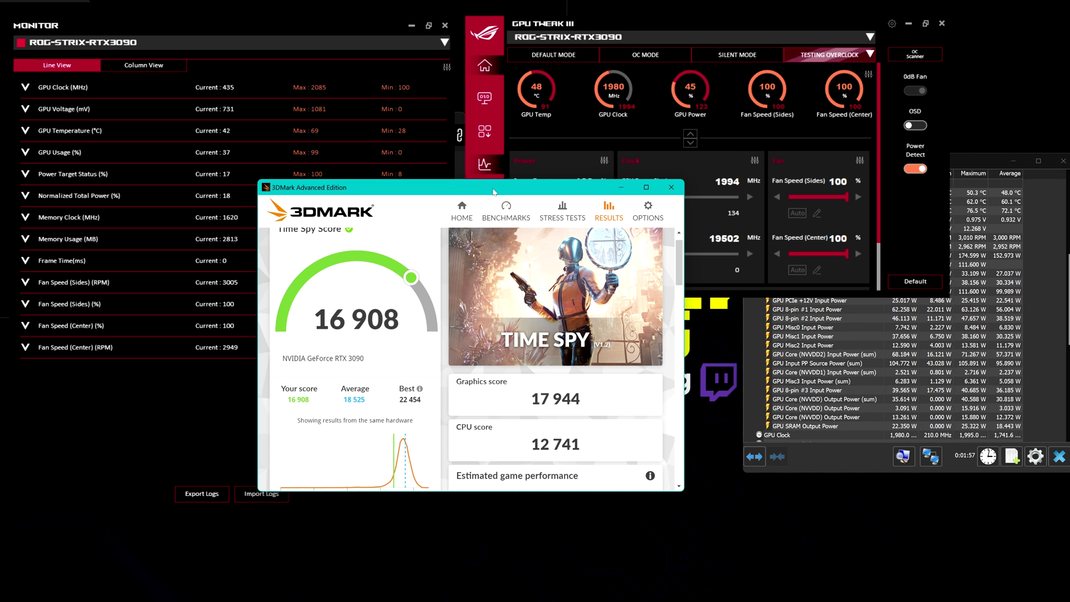
Arrange the 3DMark, GPU Tweak III and HWiNFO windows and reset HWiNFO's min/max/average values.
drag(493, 187, 506, 286)
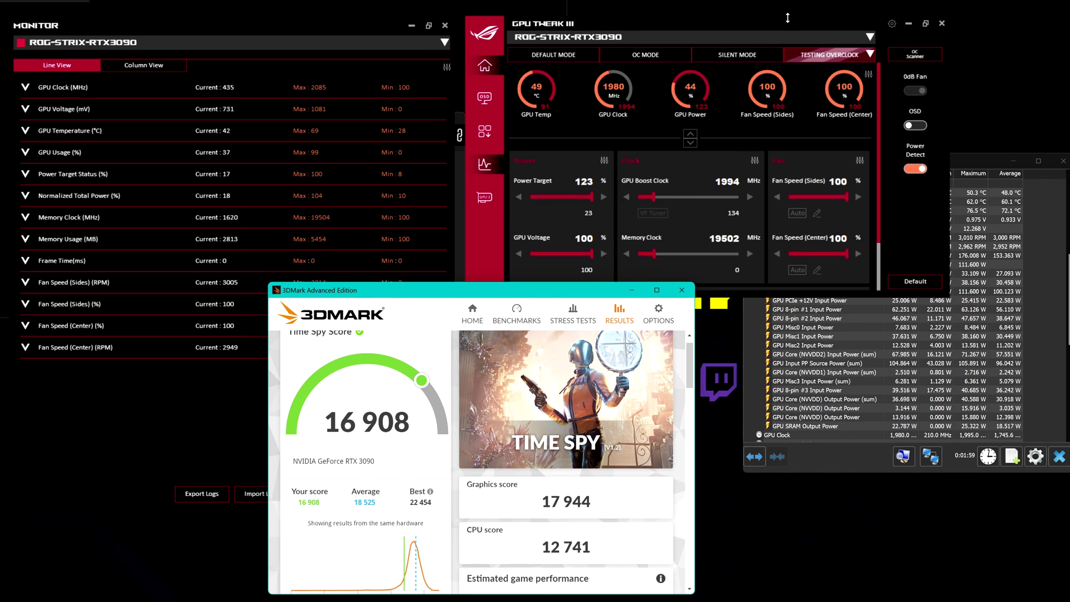
drag(787, 17, 794, 0)
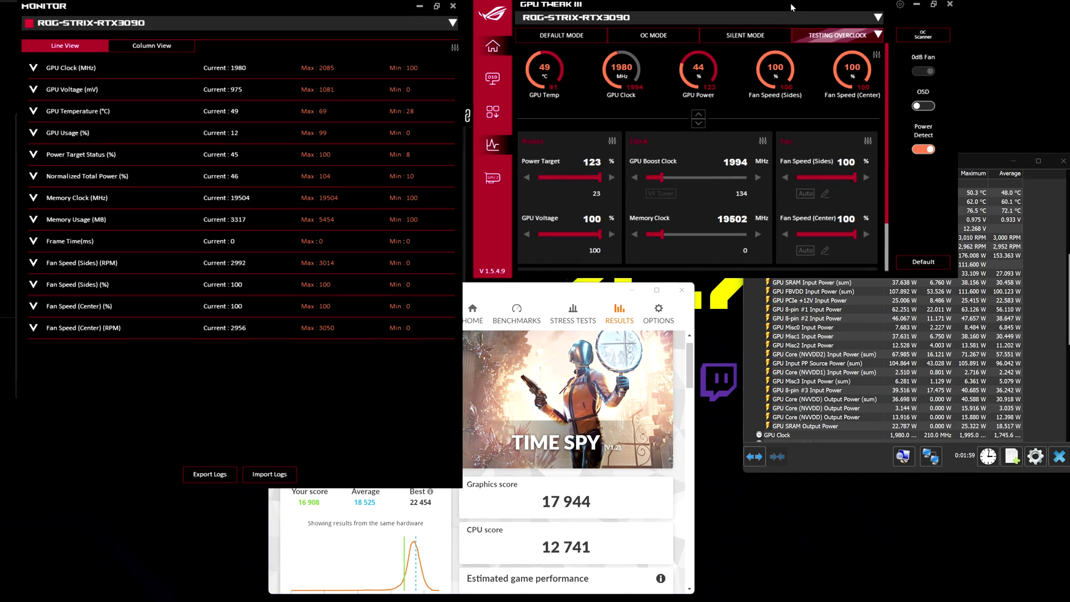
click(988, 456)
click(556, 295)
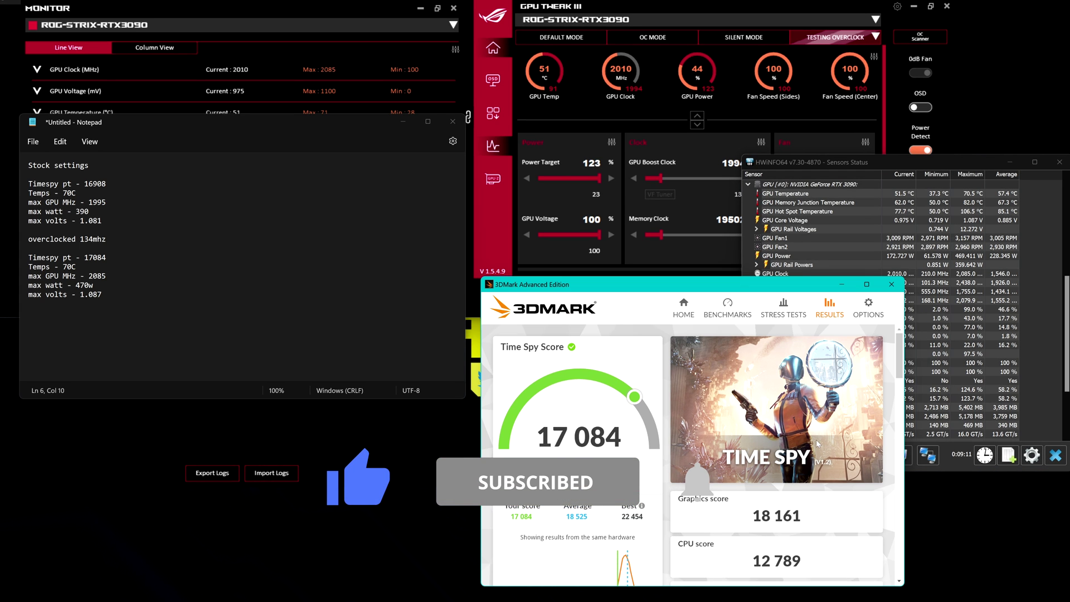
drag(739, 279, 724, 274)
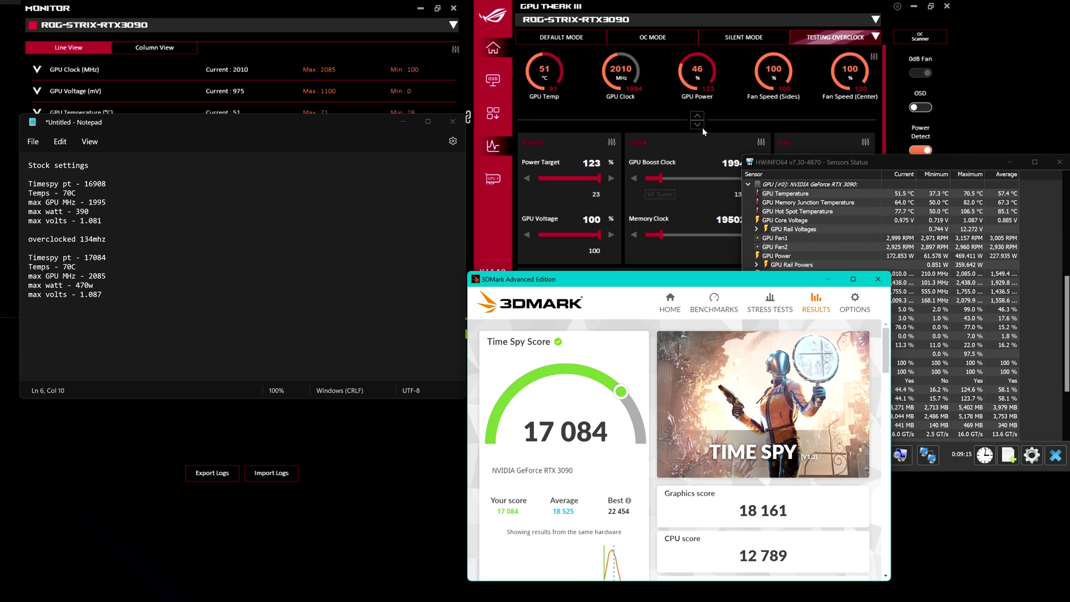
click(743, 8)
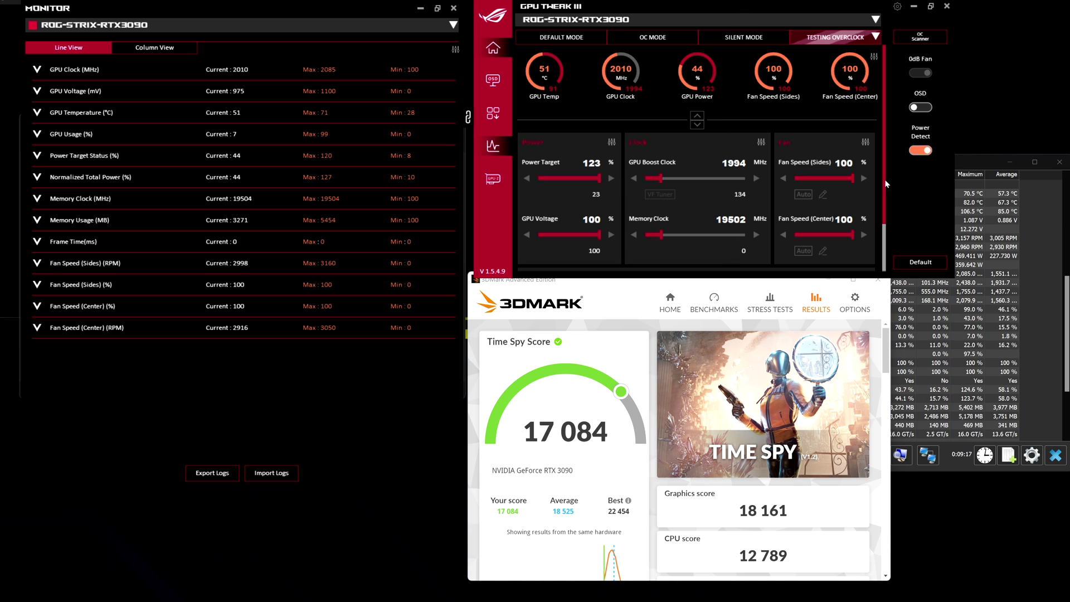
click(986, 161)
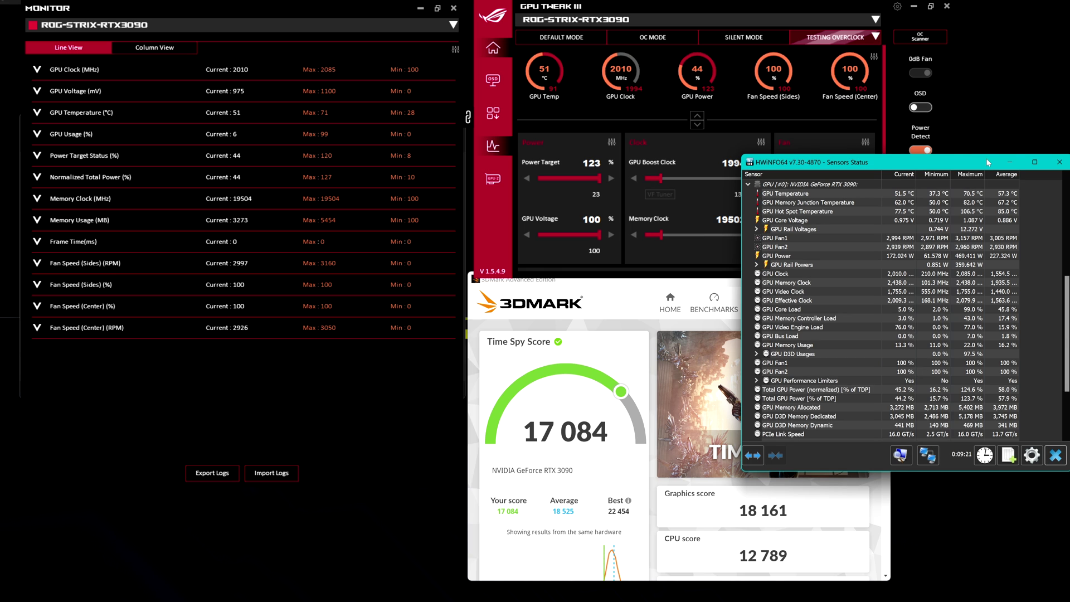
click(651, 284)
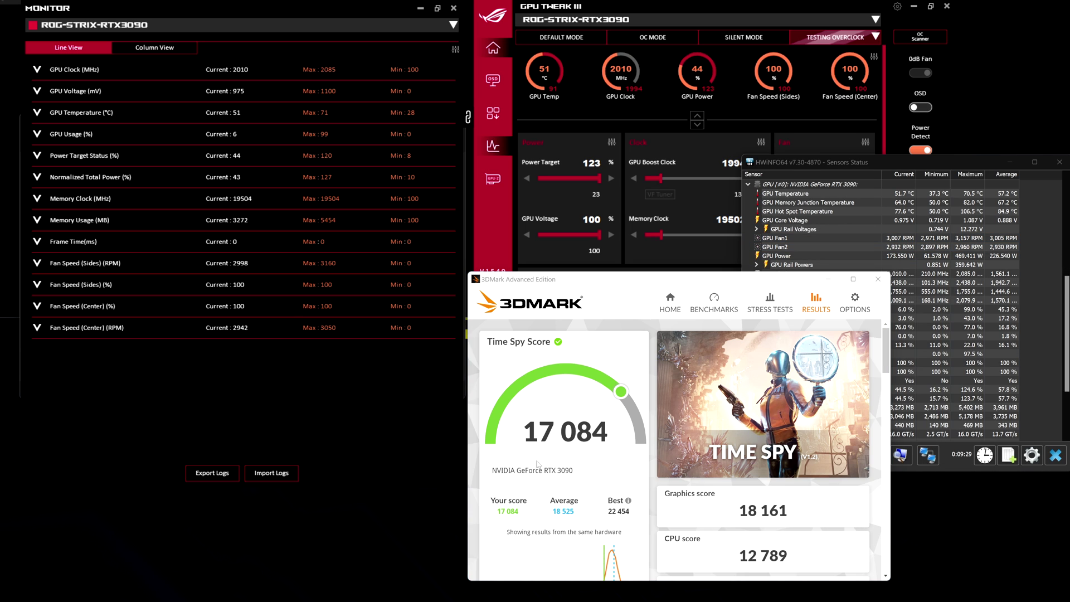
Compare the 17 084 Time Spy score with the Notepad benchmark notes, then reset HWiNFO's readings again.
key(alt+Tab)
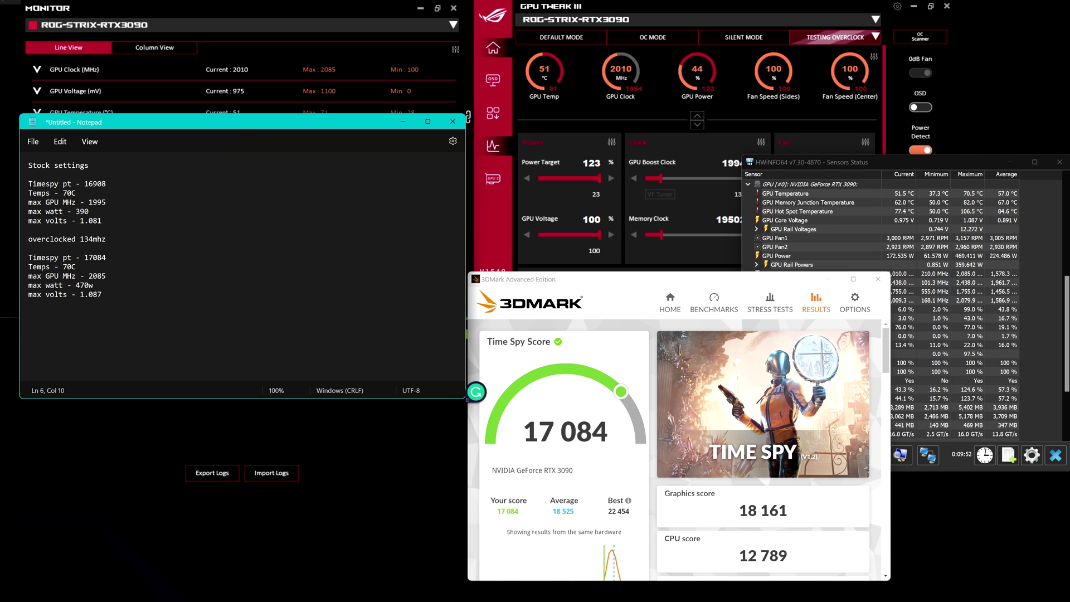
click(750, 10)
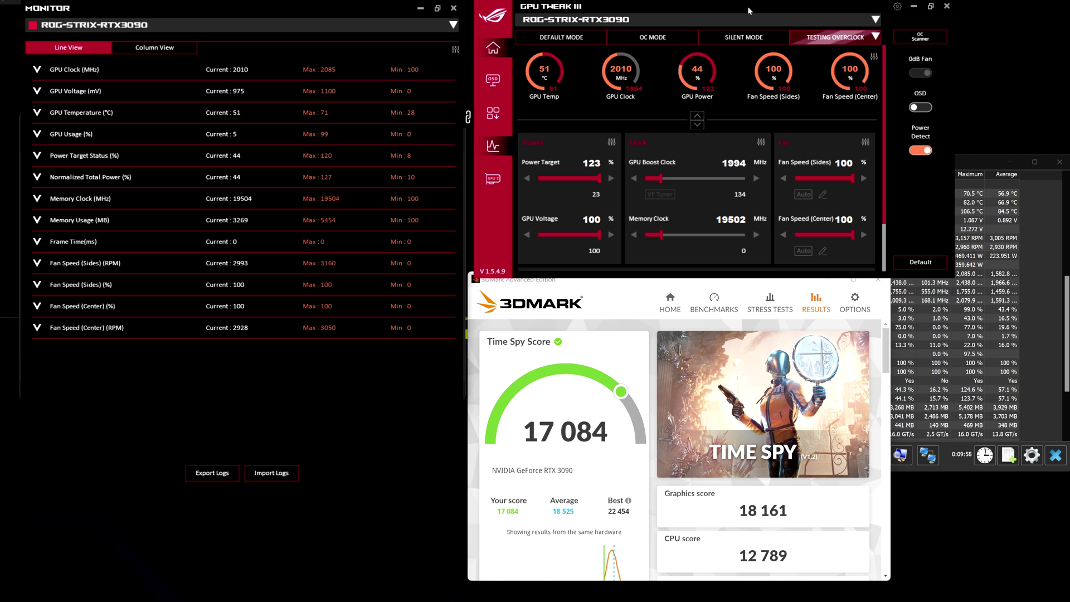
click(976, 159)
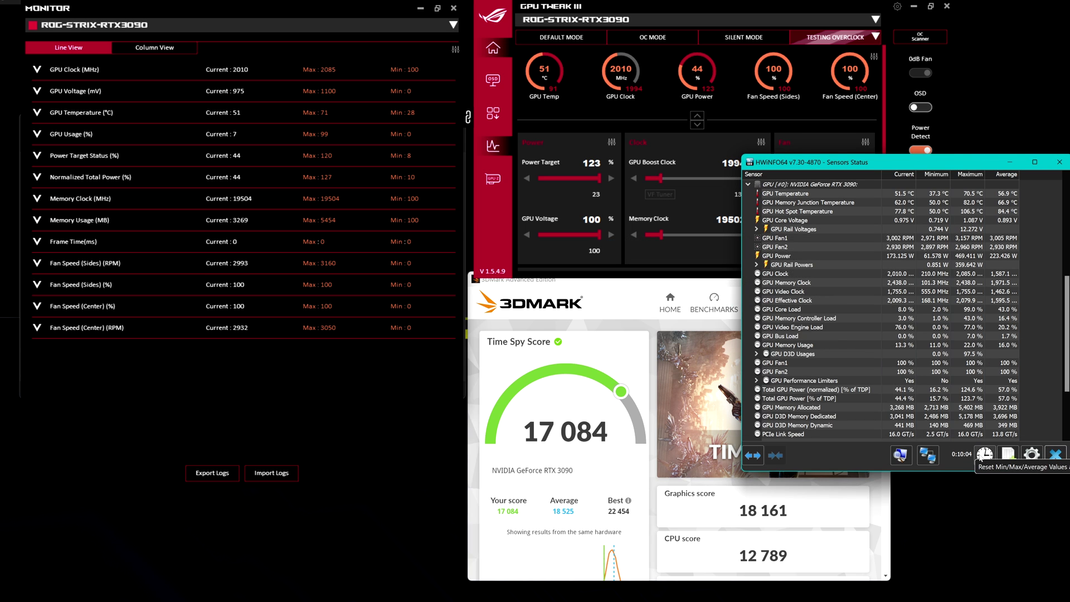
click(985, 454)
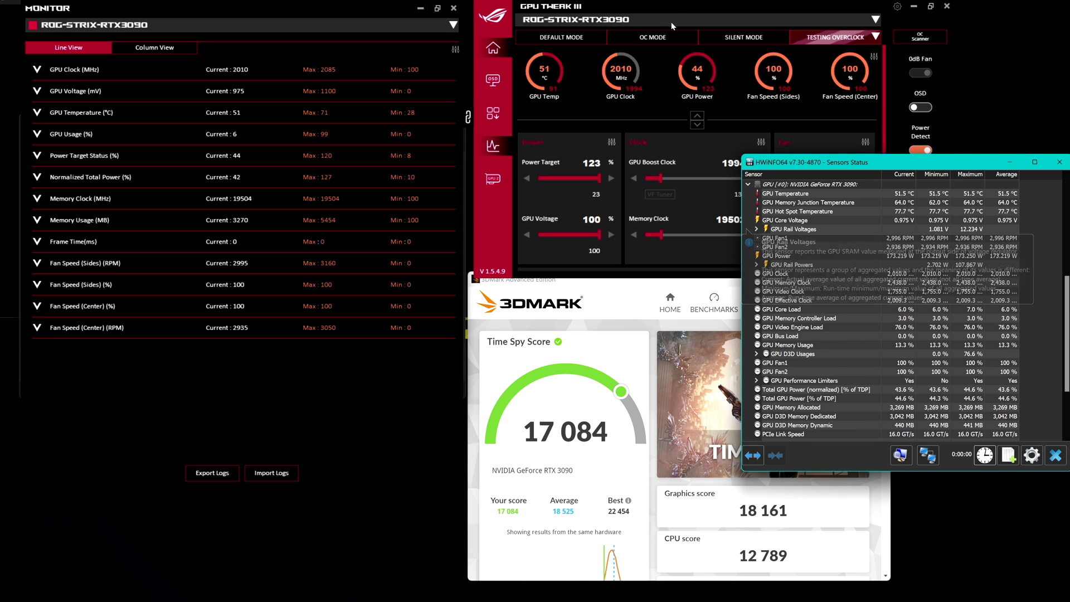
Open VF Tuner and drag the 850 mV point up to about 1905 MHz.
click(679, 211)
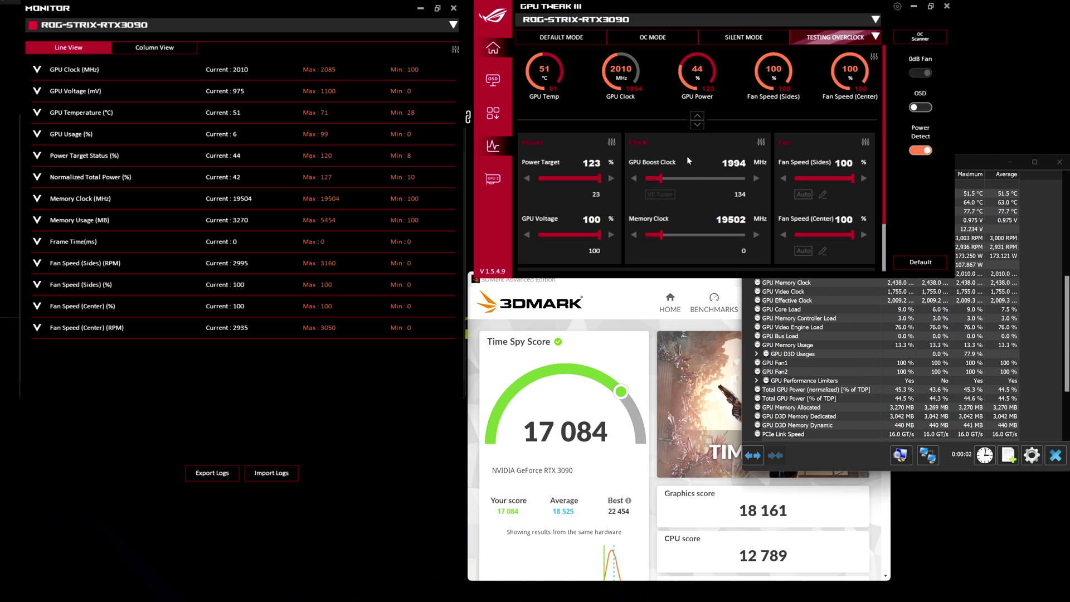
click(658, 195)
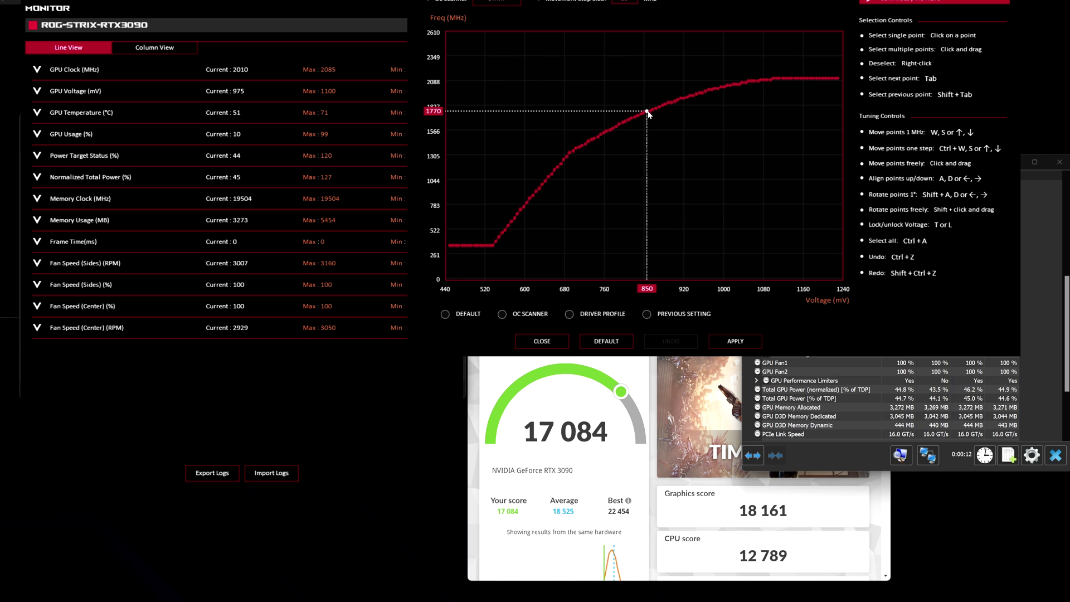
drag(647, 112, 644, 106)
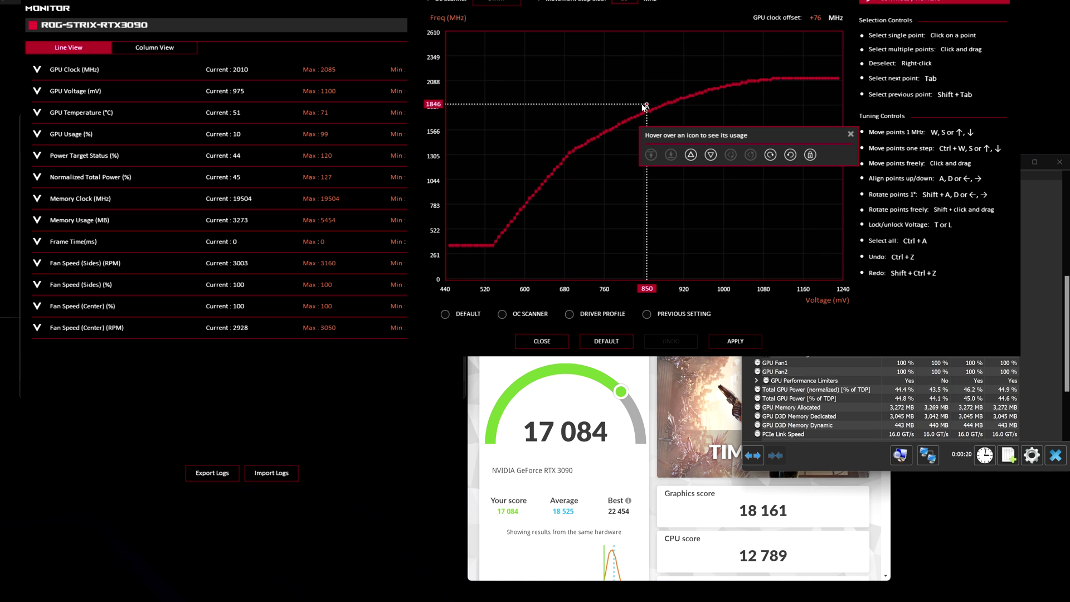
drag(644, 106, 646, 103)
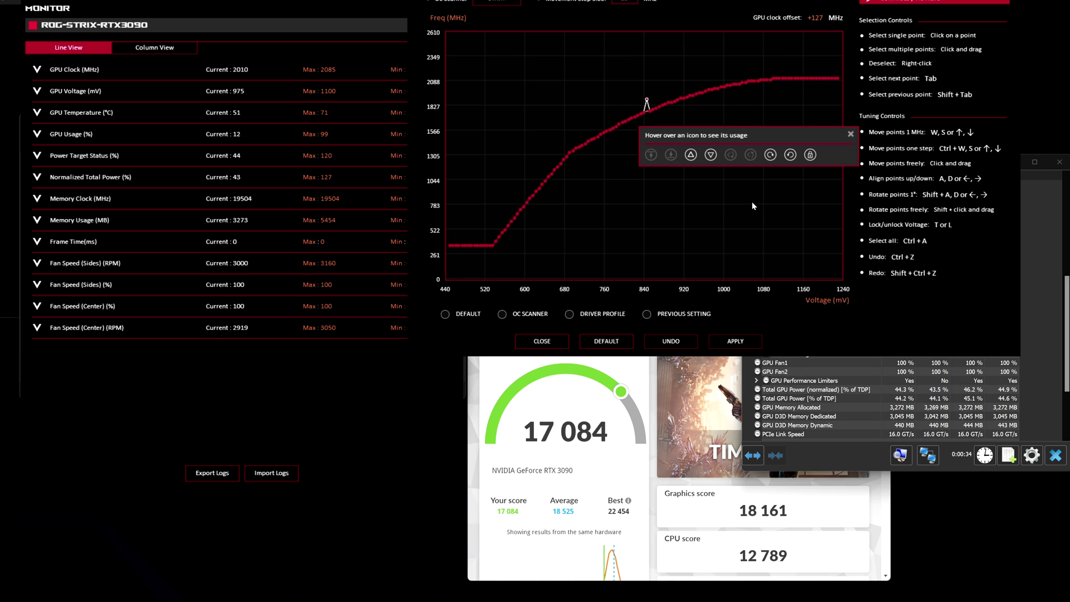
Lock the GPU at the 850 mV point, apply the curve, re-lock the point, and close the editor.
mouse_move(648, 103)
key(l)
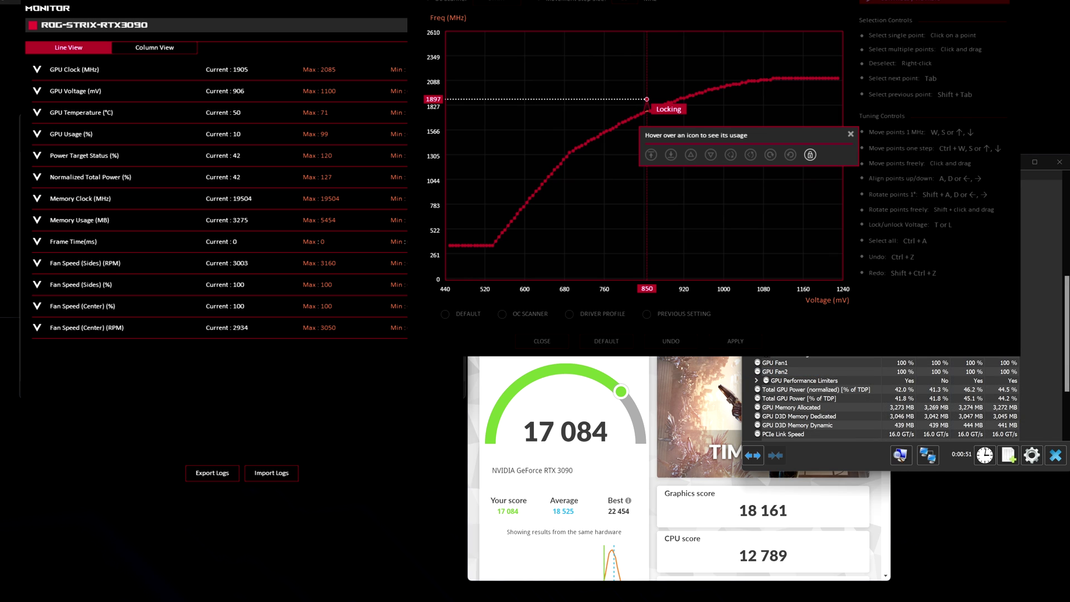
key(Escape)
click(773, 339)
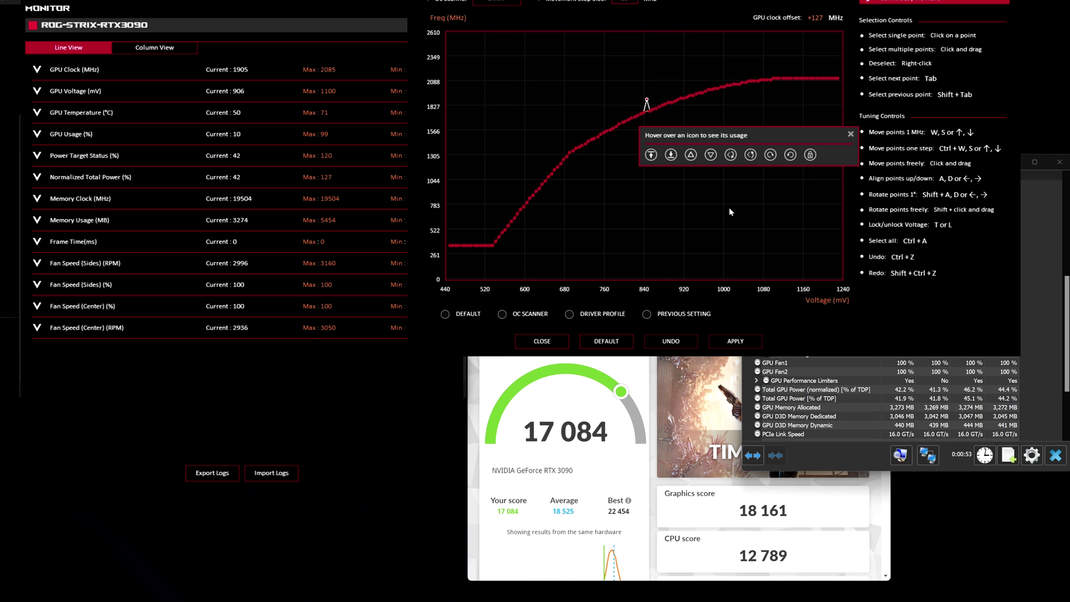
click(736, 340)
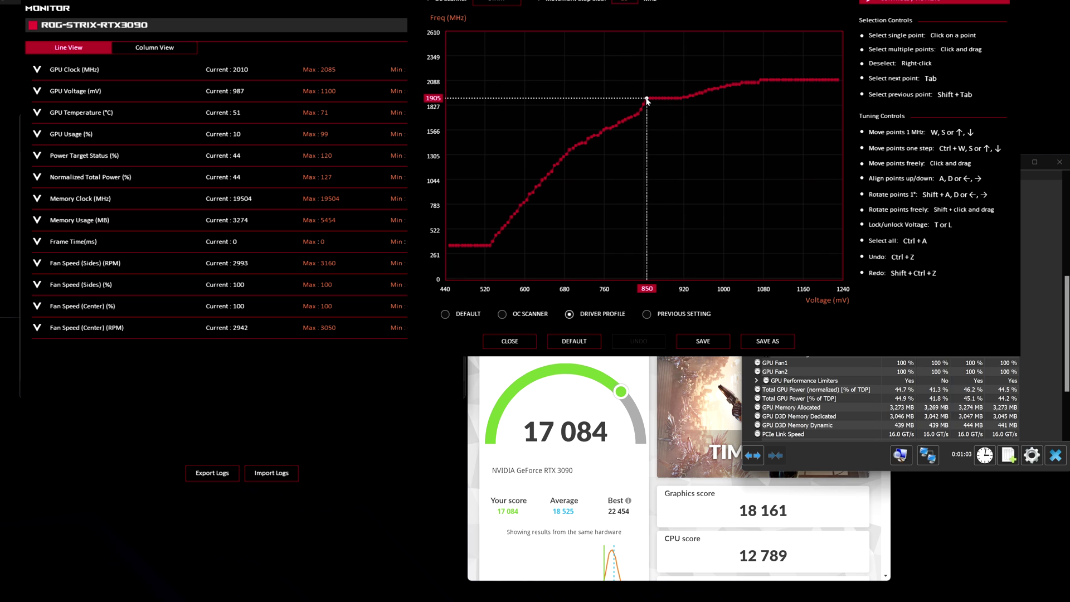
click(647, 100)
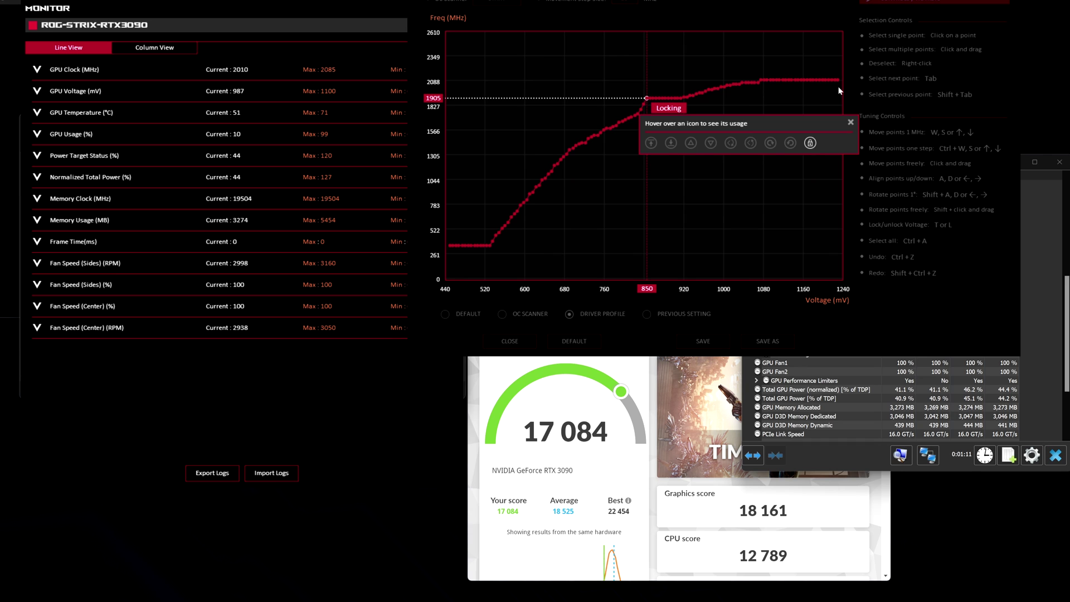
key(Escape)
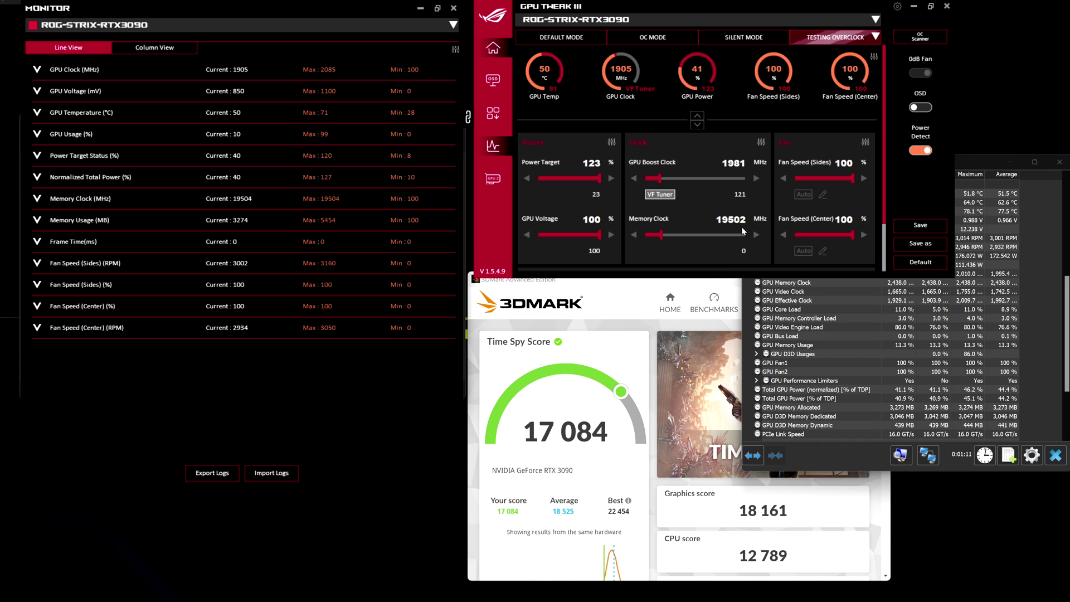
Reset HWiNFO, run Time Spy scoring 17 149 at 0.850 V core voltage, then reopen VF Tuner.
click(622, 289)
click(984, 454)
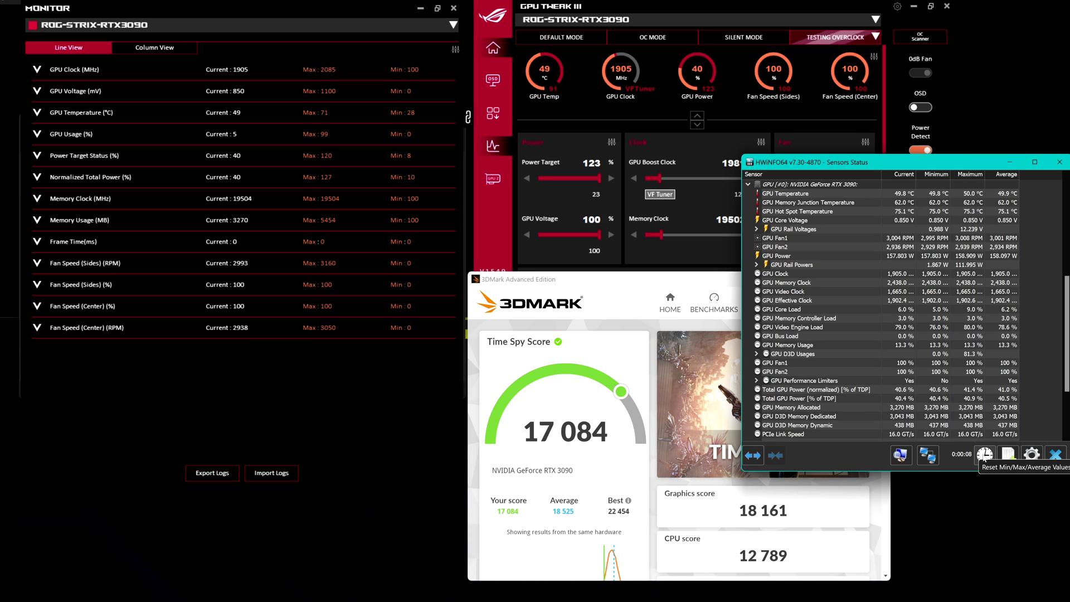
click(645, 282)
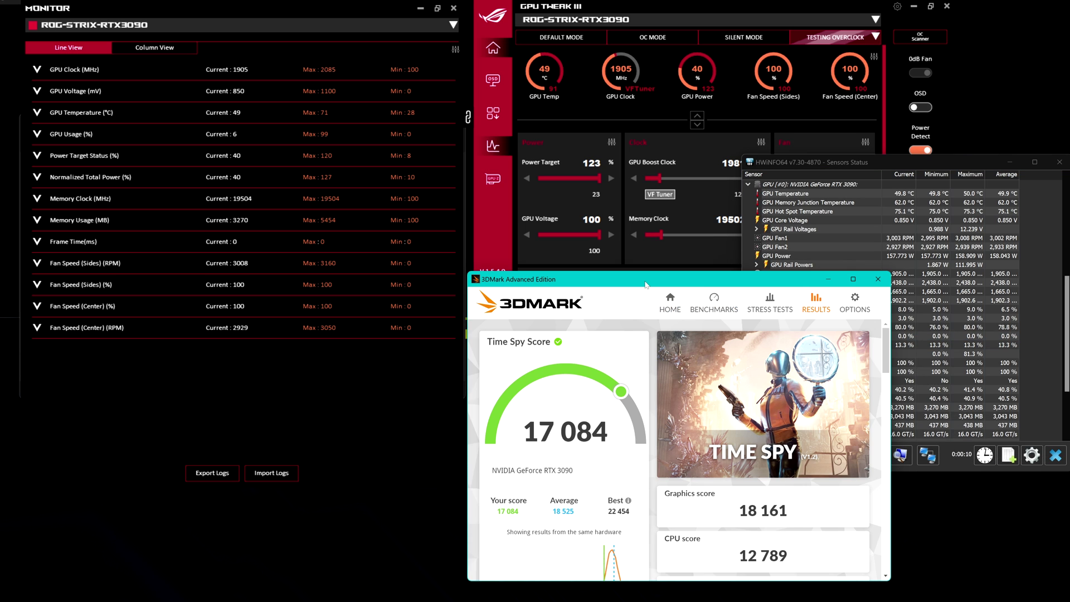
mouse_move(772, 601)
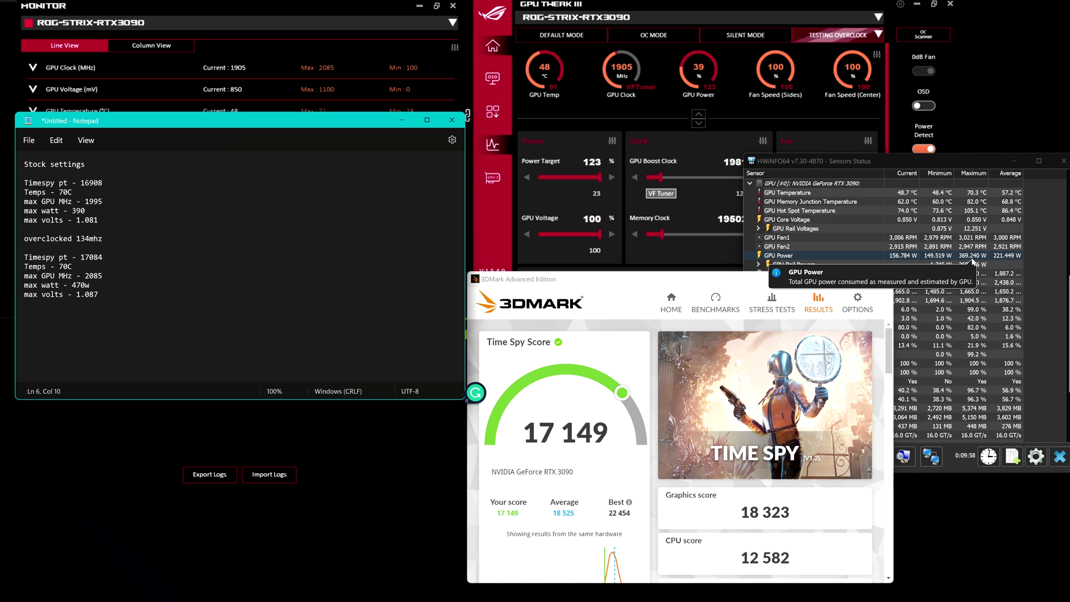
click(981, 221)
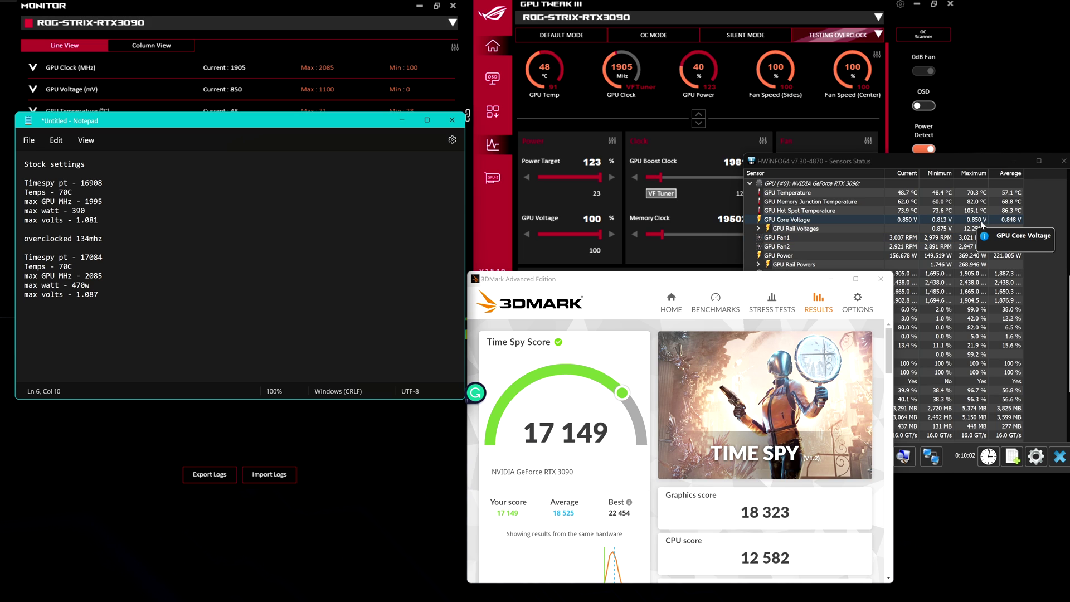
click(965, 275)
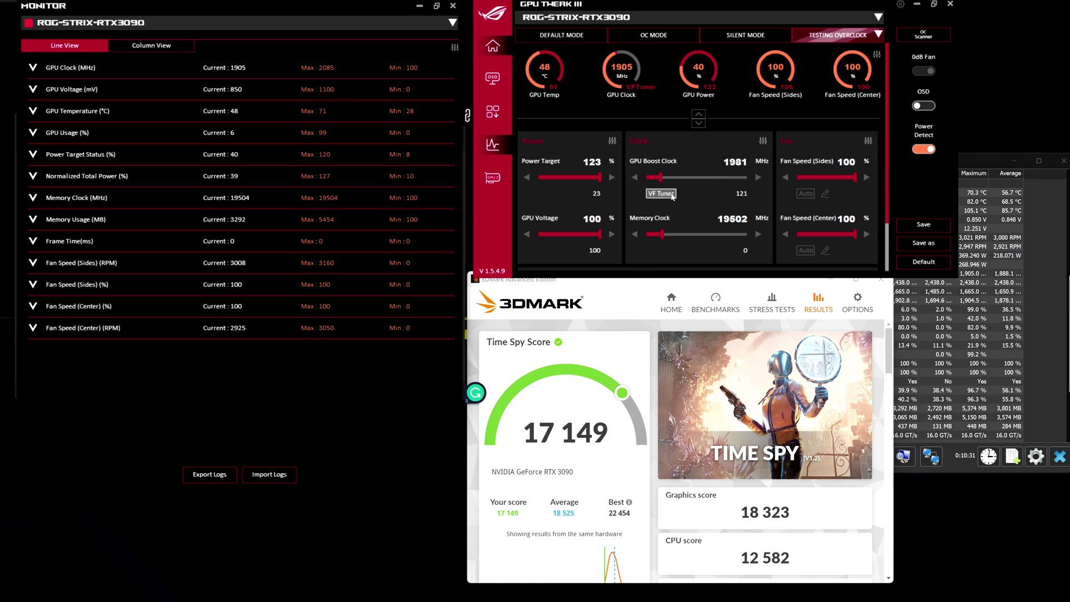
click(671, 194)
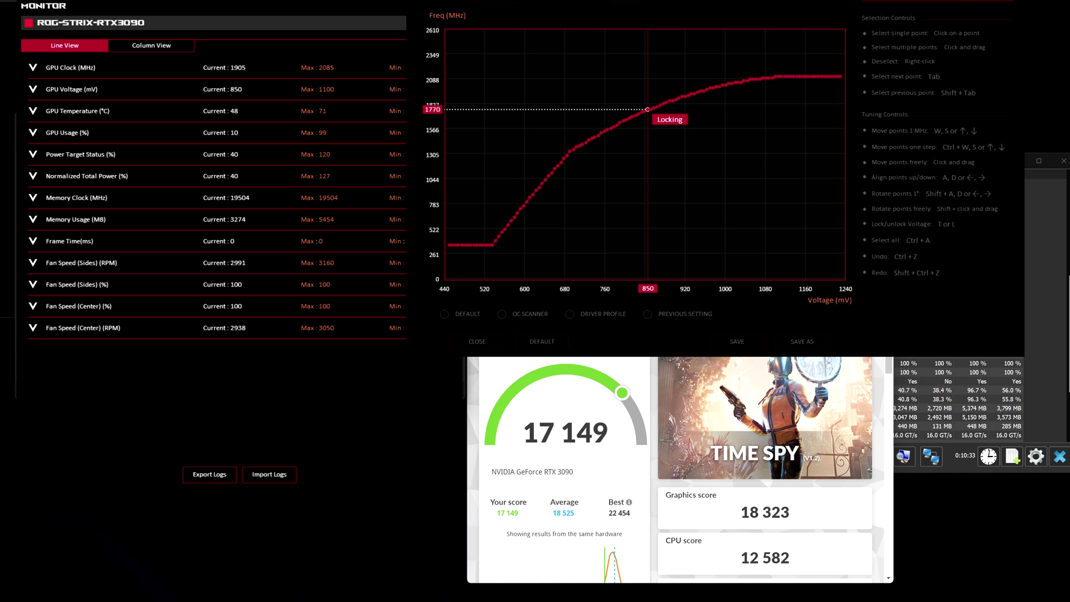
Close VF Tuner with Esc, returning to the panel showing a 1981 MHz boost clock.
key(Escape)
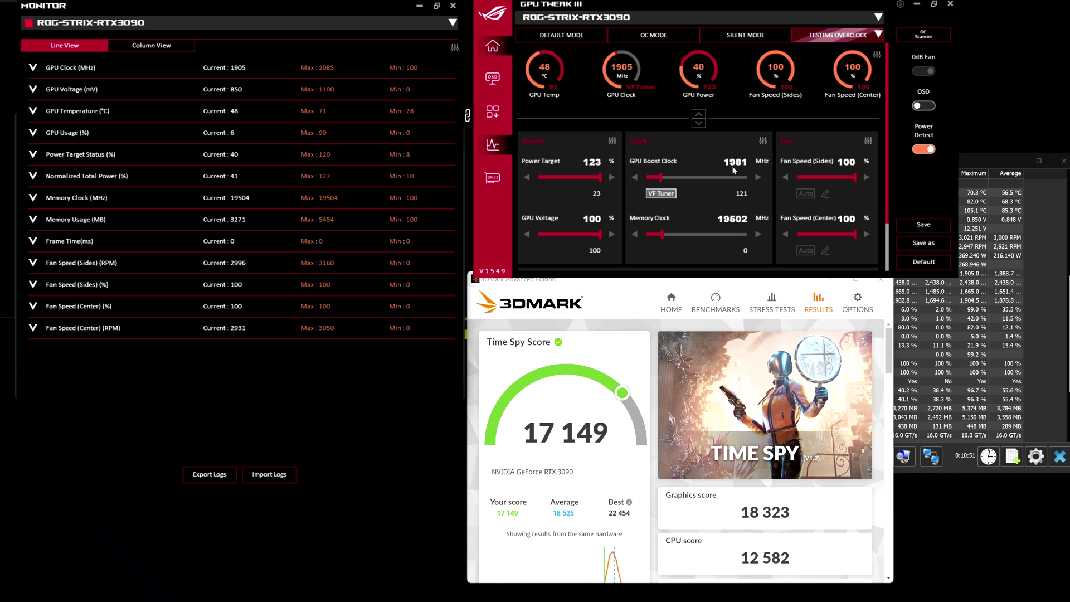
Reopen VF Tuner to compare against Afterburner's curve, then close Afterburner's curve editor.
click(670, 193)
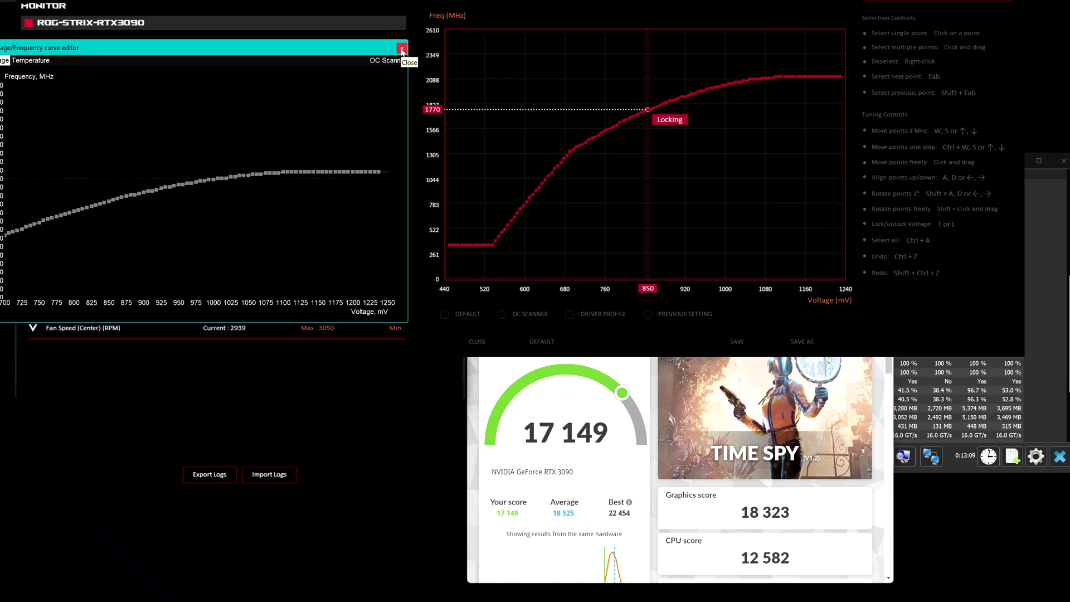
click(401, 49)
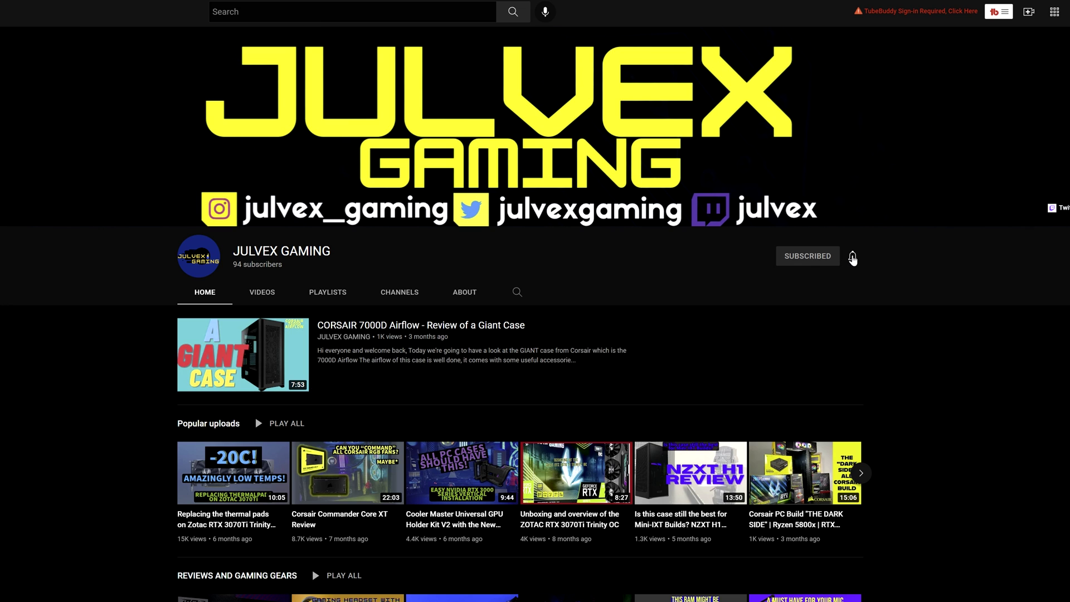
Set the subscribed channel's notification bell to All notifications.
click(853, 258)
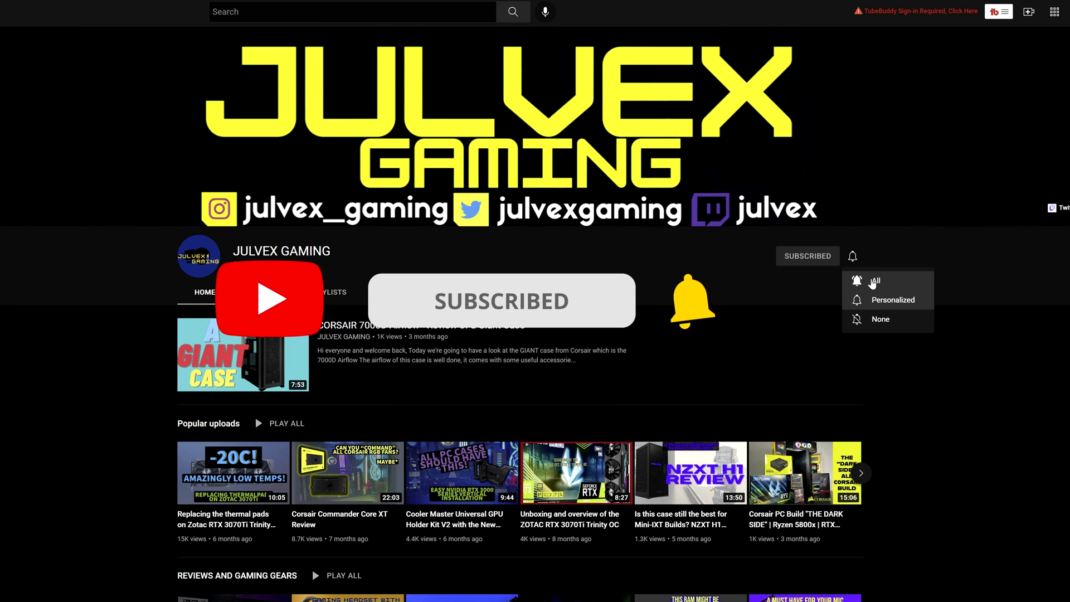
click(873, 281)
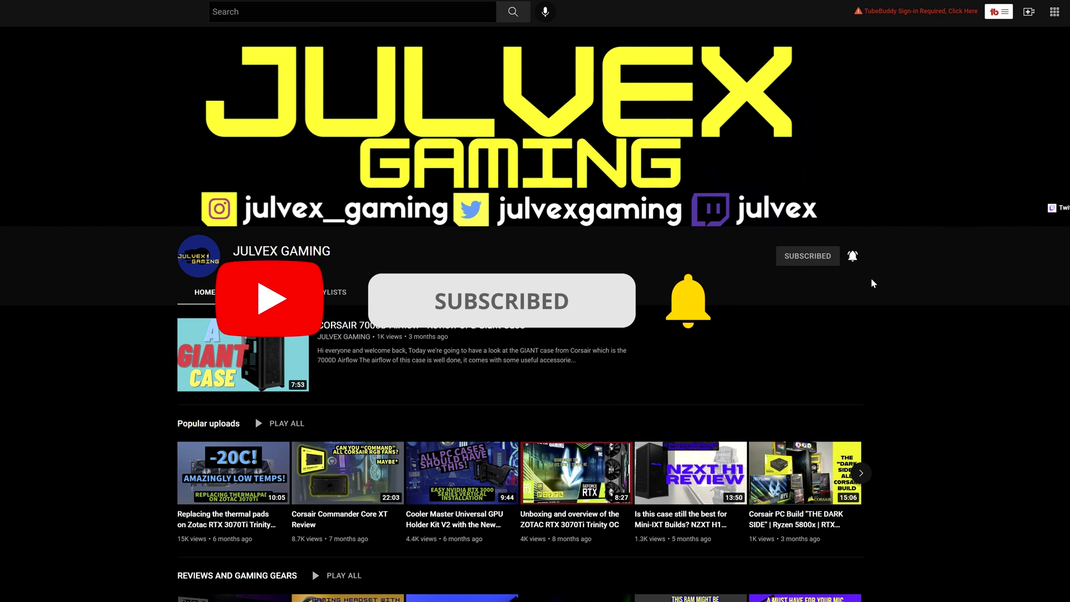